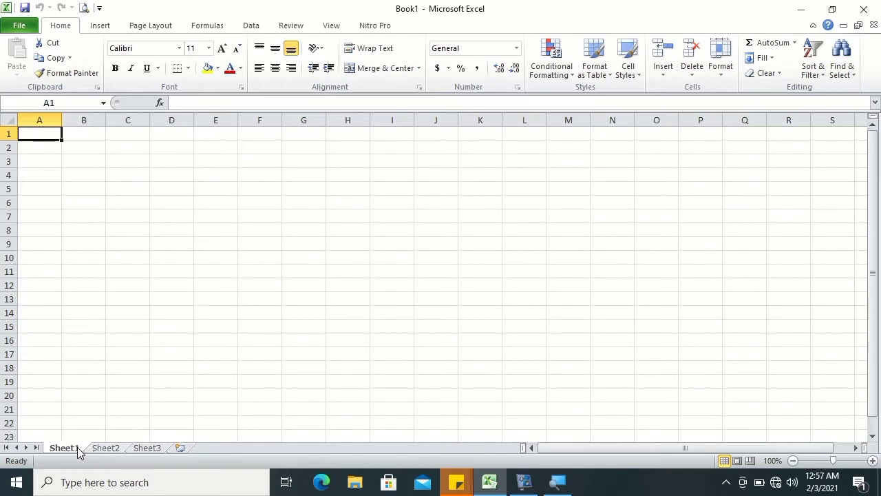
- Browse the three sheet tabs, then group Sheet2 and Sheet3 with Sheet1
click(110, 450)
click(147, 449)
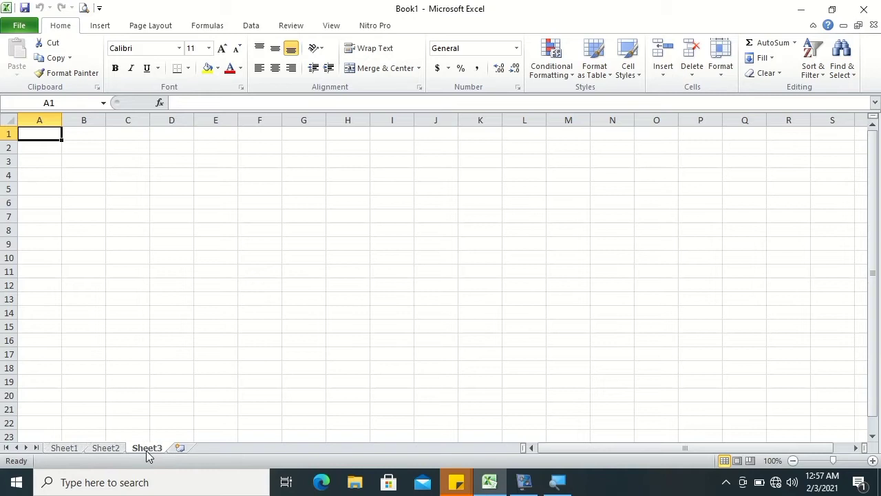
click(77, 449)
click(103, 449)
click(141, 448)
click(67, 449)
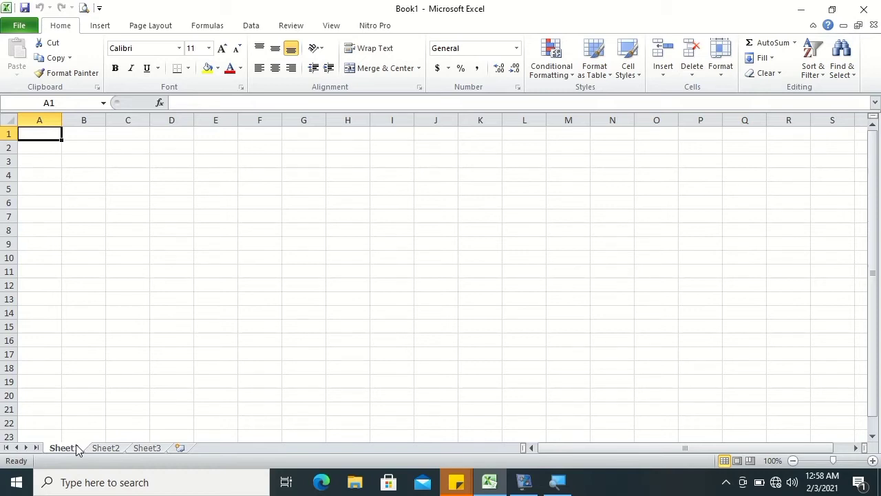
ctrl+click(118, 450)
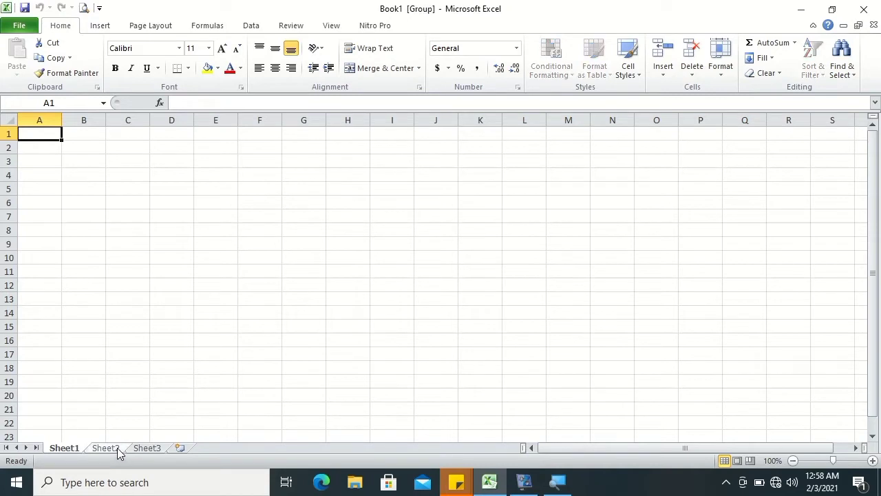
ctrl+click(153, 449)
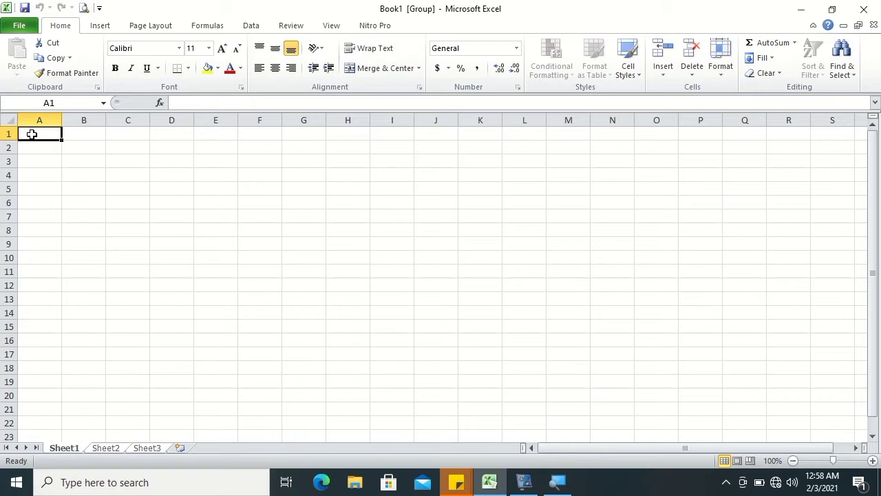
- Type 'Data Penjualan di Toko Serba Guna' into A1, correcting typos along the way
text(d)
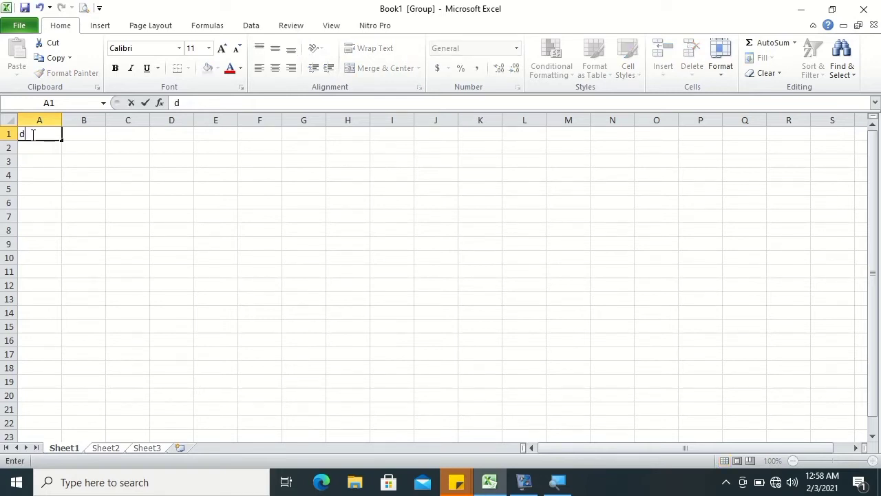
key(BackSpace)
text(Data)
text( Penjula)
key(BackSpace)
key(BackSpace)
text(alan di Toko)
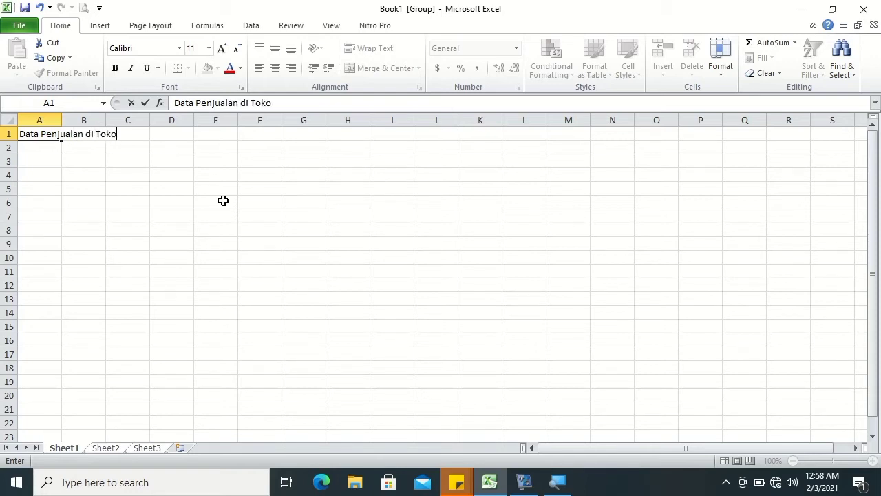
text( Ser)
text(ba )
text(Guna)
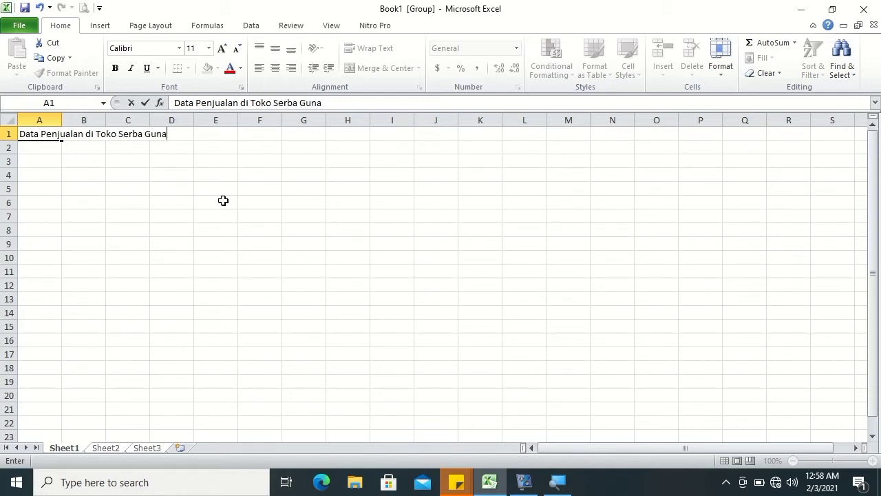
key(Return)
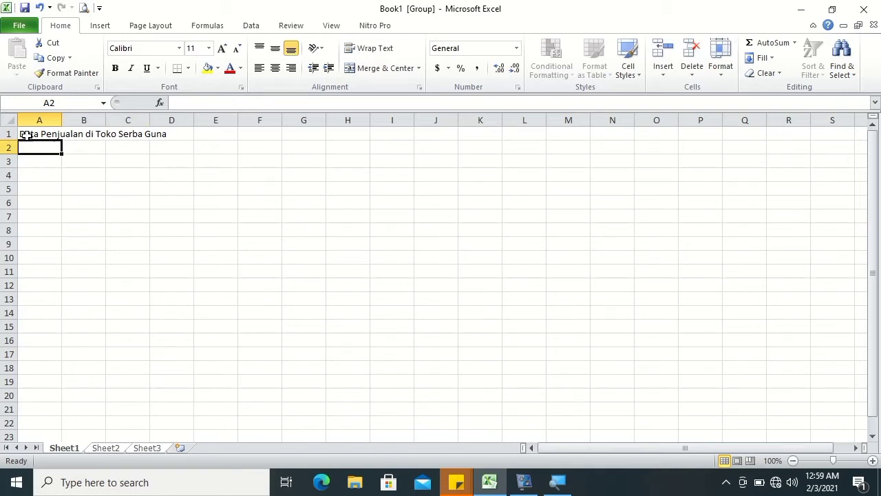
- Merge and centre the title across A1:G1 and make it bold
mouse_move(23, 134)
mouse_down()
mouse_move(201, 161)
mouse_move(303, 134)
mouse_up()
click(372, 69)
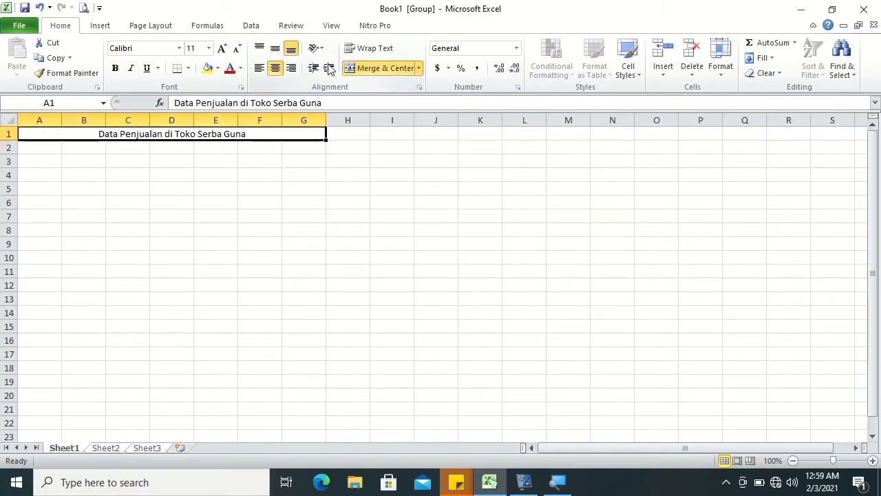
click(115, 69)
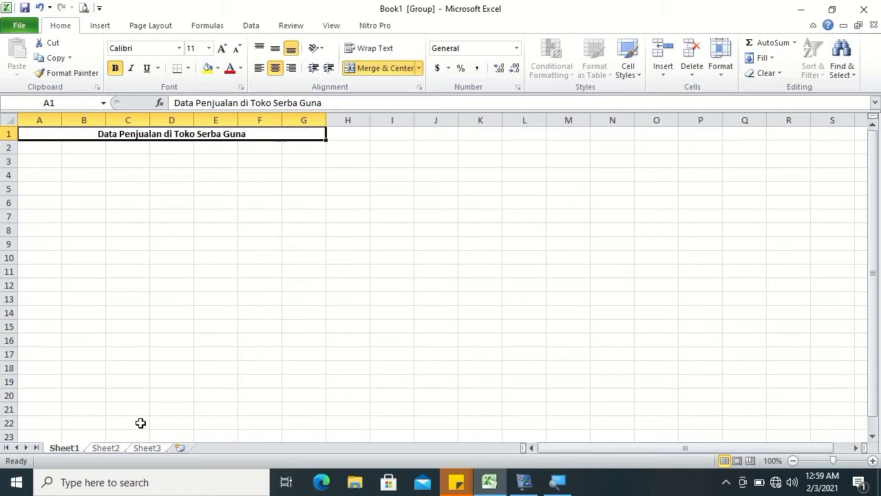
- Check the title on Sheet2 and Sheet3, then return to Sheet1, ungrouping the sheets
click(115, 449)
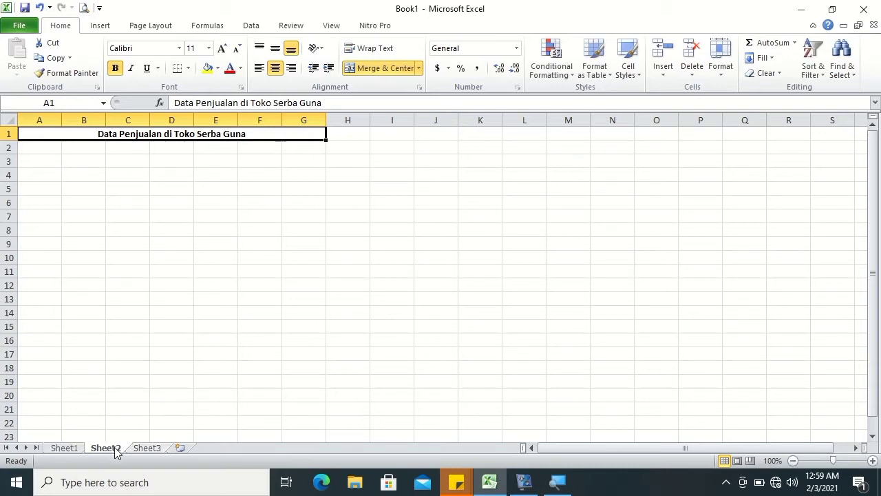
click(147, 448)
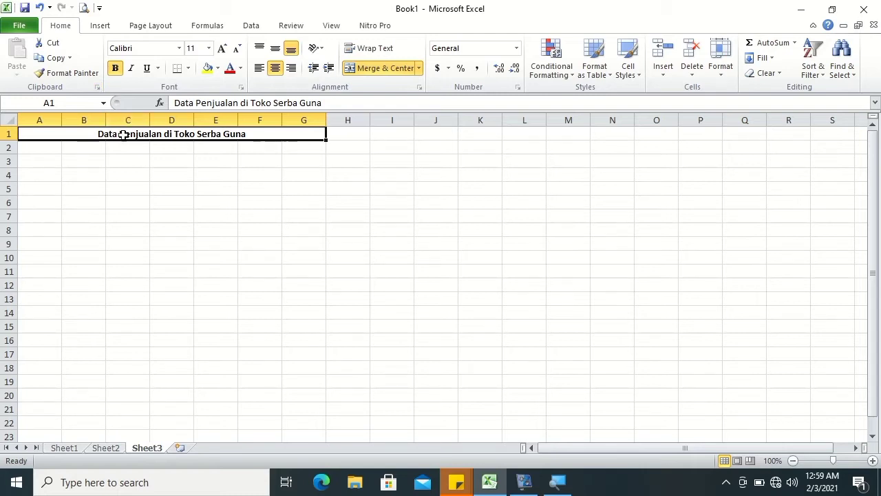
click(77, 449)
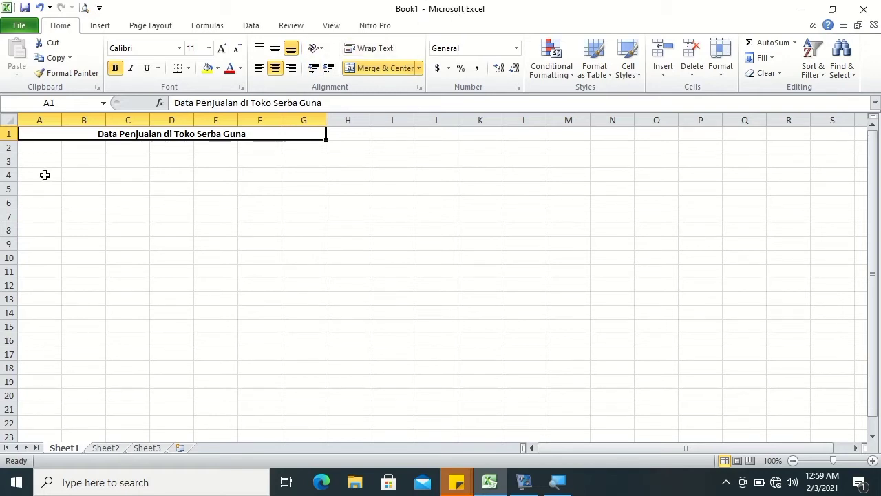
- Enter a test 'a' in A4 and check whether it appears on Sheet2 and Sheet3
click(44, 175)
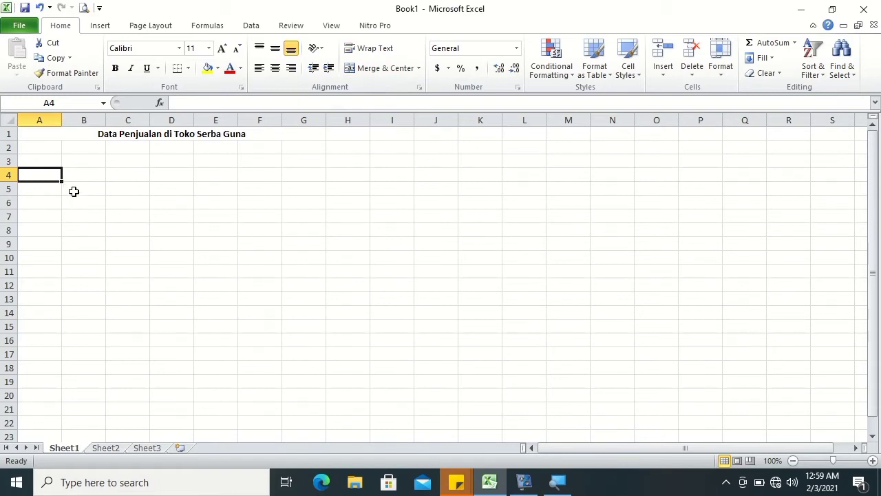
text(a)
click(126, 394)
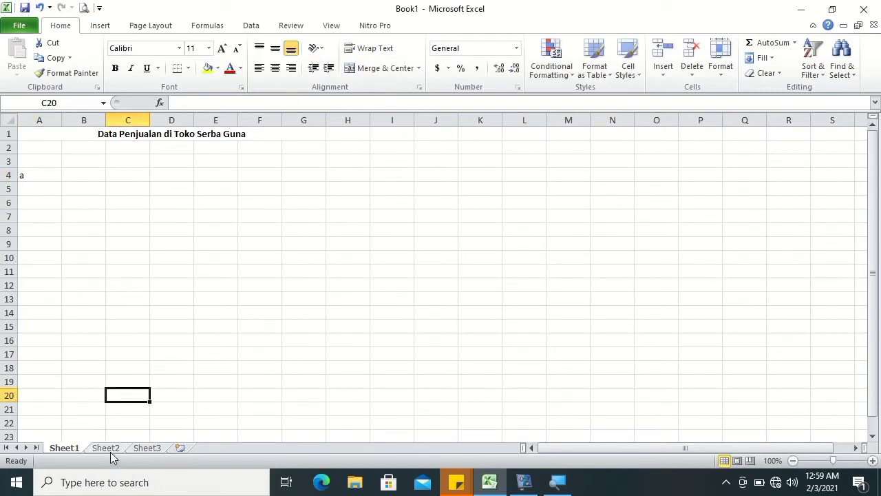
click(111, 449)
click(149, 449)
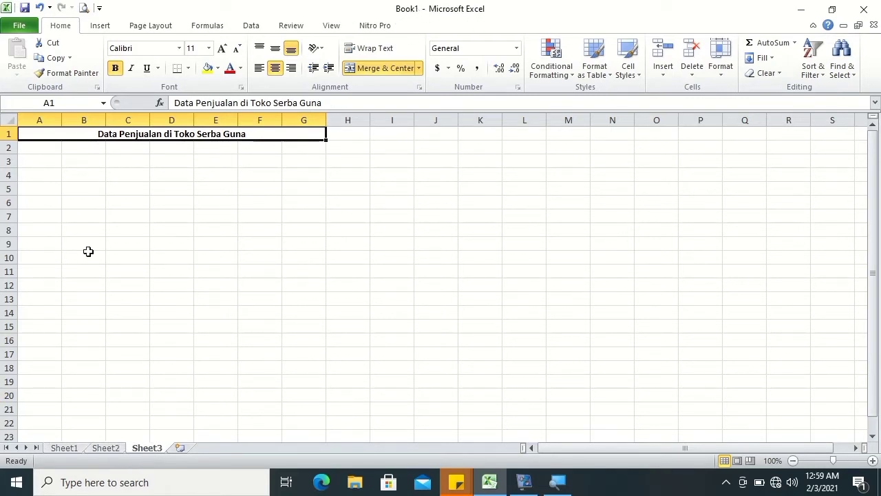
- Back on Sheet1, clear the A4 test entry and regroup all three sheets
click(72, 449)
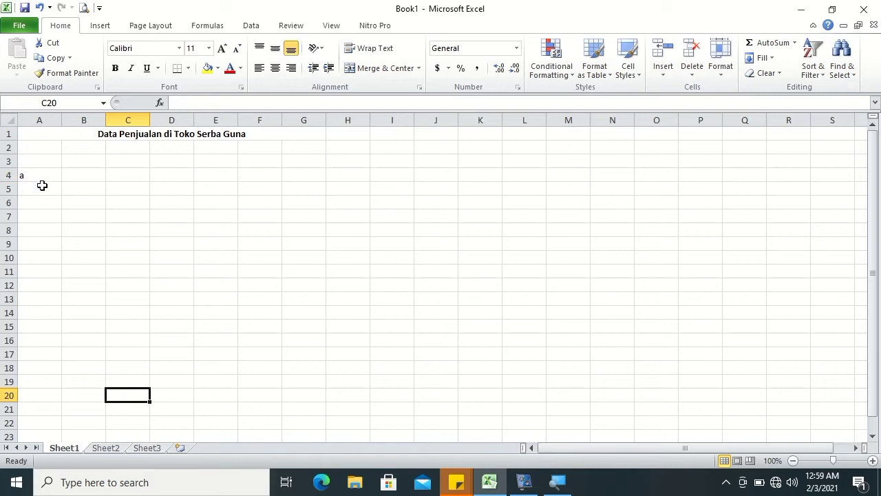
click(38, 173)
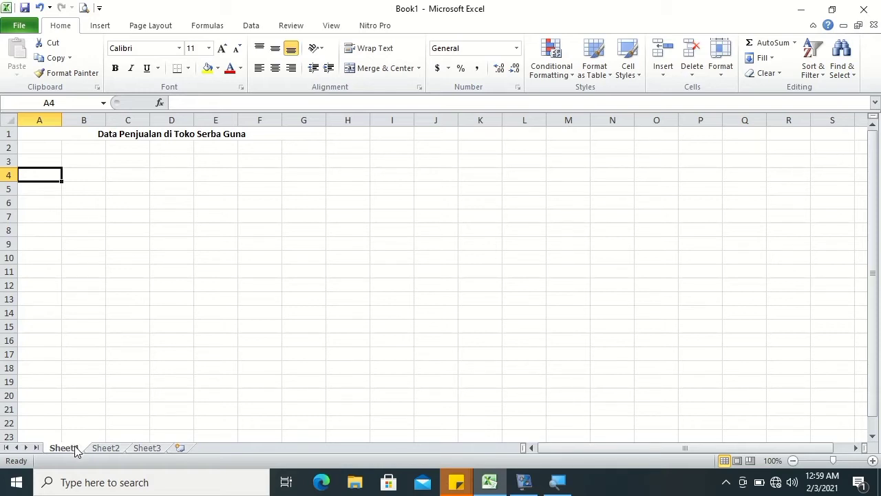
shift+click(96, 448)
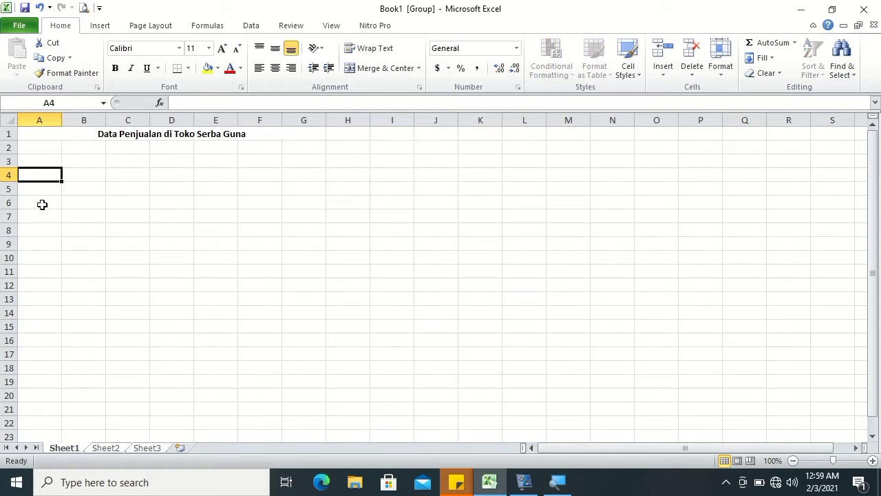
- Enter the headings No, Nama, Kode, Barang, Qty, Harga, Jumlah across row 3
click(37, 159)
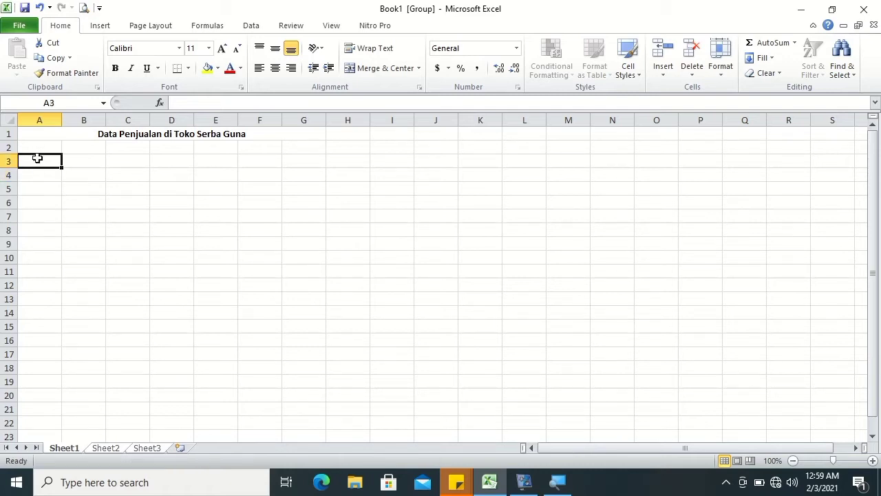
text(No)
key(Tab)
text(Nama)
key(Tab)
text(Kode)
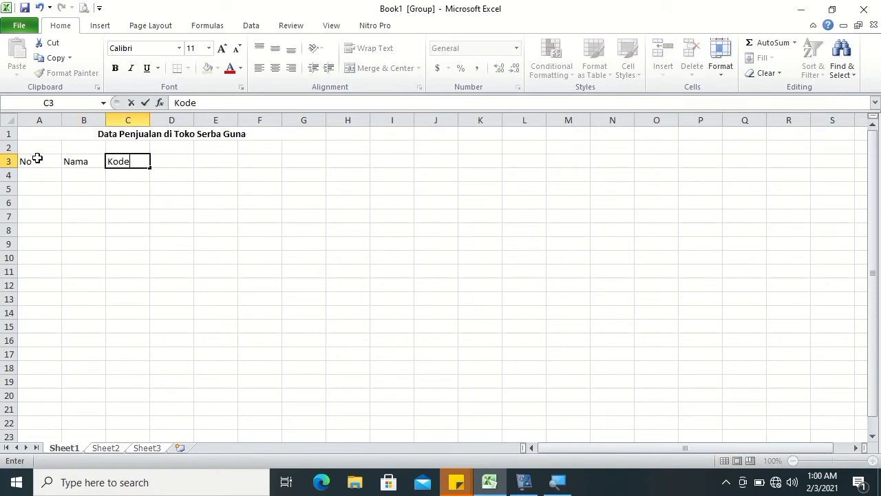
key(Tab)
text(Barang)
key(Tab)
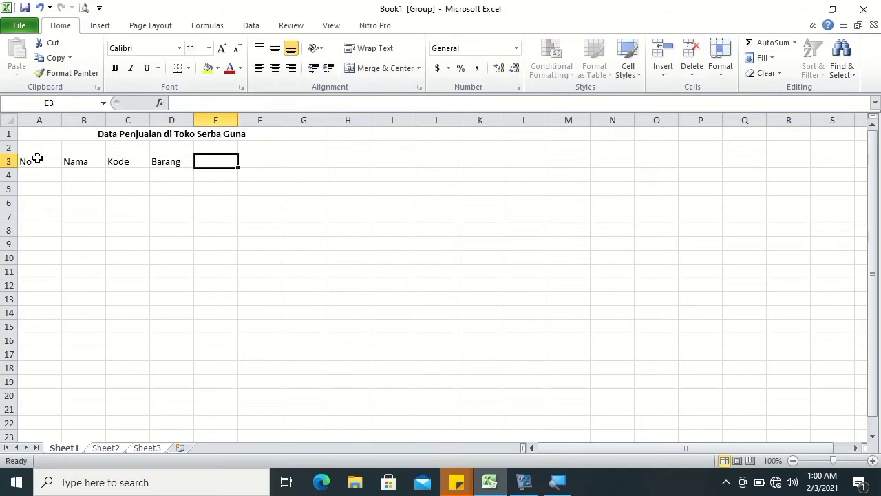
text(Qty)
key(Tab)
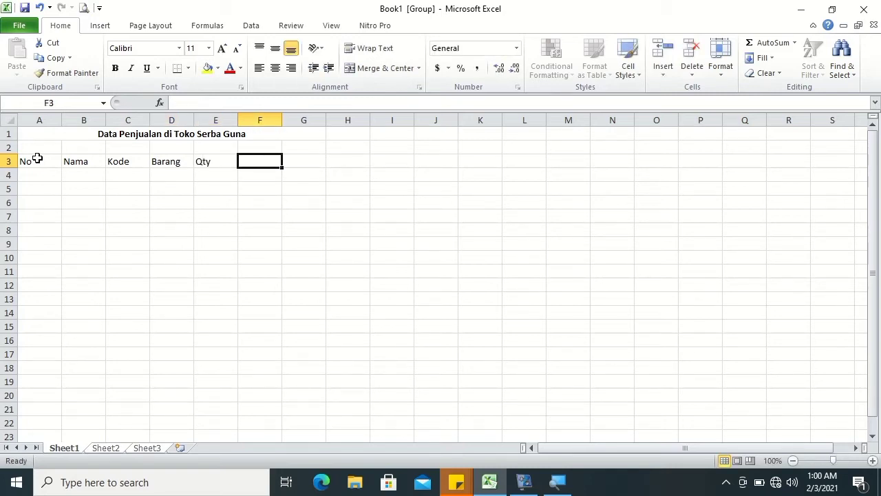
text(Harga)
key(Tab)
text(Jumla)
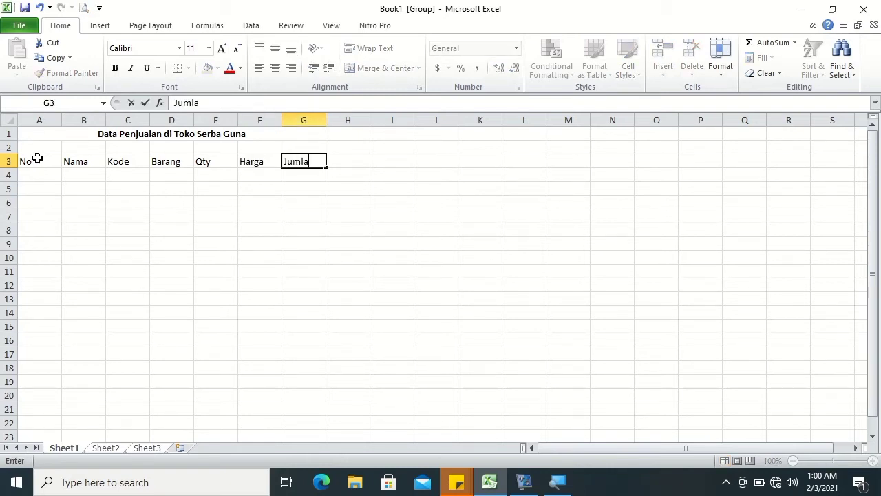
text(h)
key(Return)
- Number A4:A10 from 1 to 7 by filling down, and centre the numbers
text(1)
key(Return)
text(2)
key(Return)
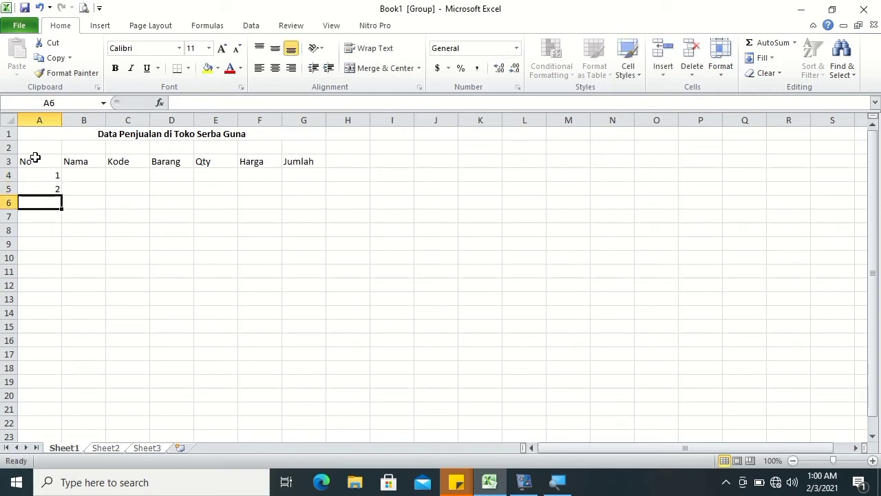
drag(50, 178, 53, 187)
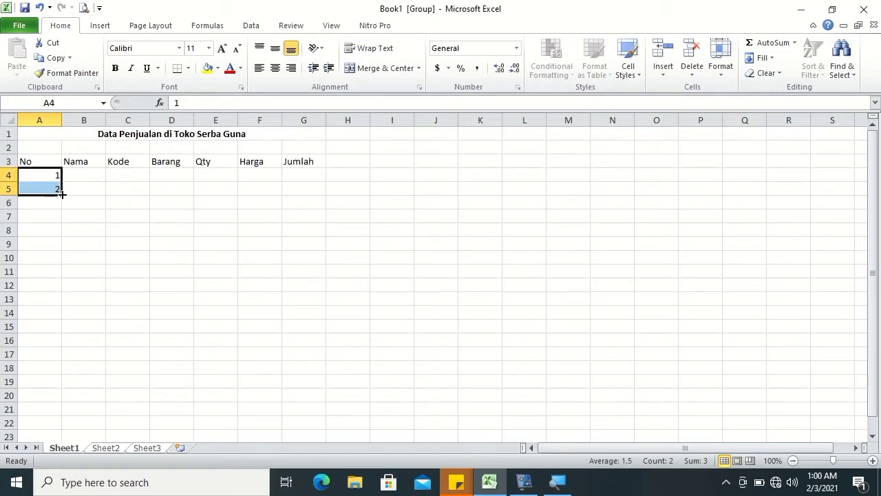
drag(62, 194, 64, 263)
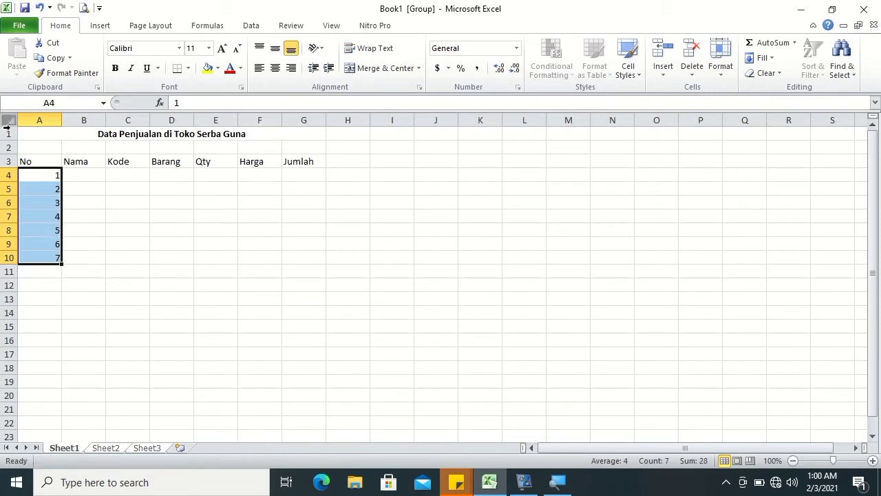
click(275, 68)
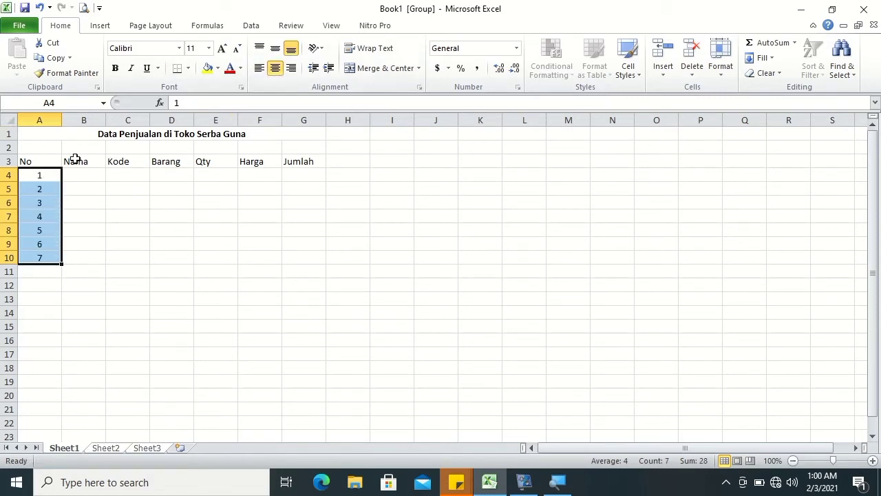
click(44, 136)
- Set the whole sheet to Times New Roman, size 12
key(ctrl+a)
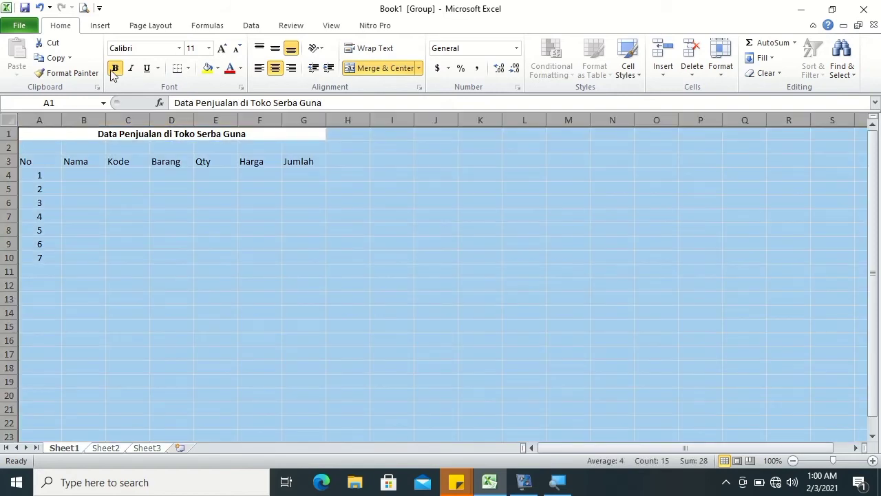
click(147, 50)
text(Times New Roman)
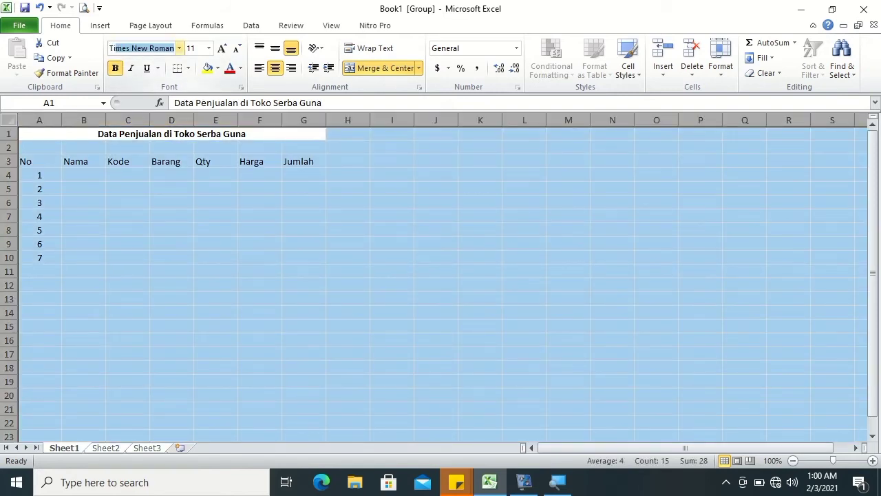
key(Return)
click(191, 48)
text(12)
key(Return)
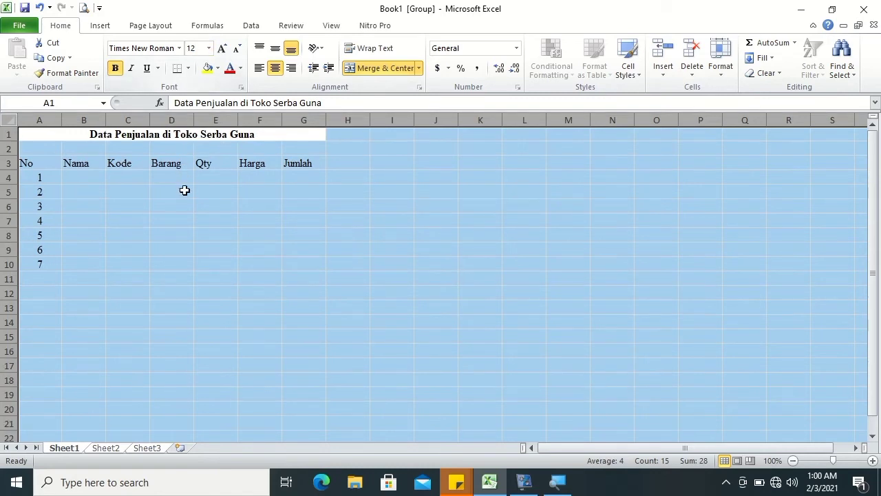
- Make the header row A3:G3 bold and centred
click(42, 162)
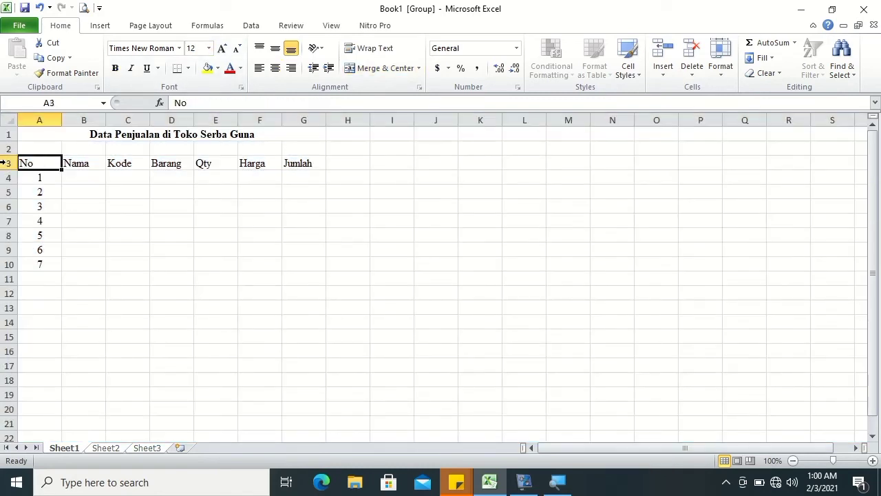
drag(28, 165, 305, 164)
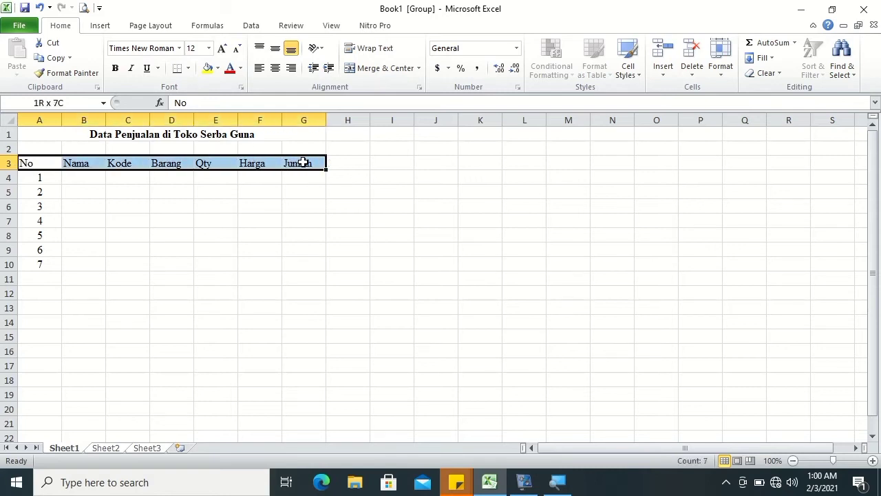
click(115, 68)
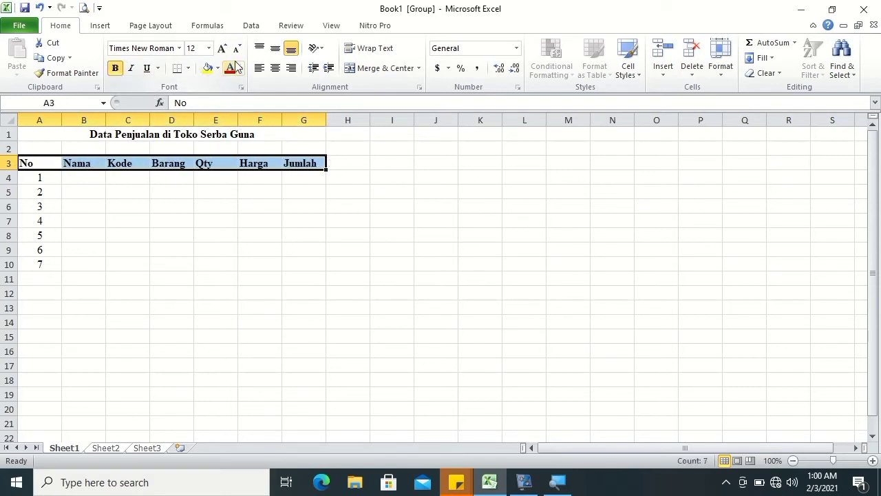
click(274, 68)
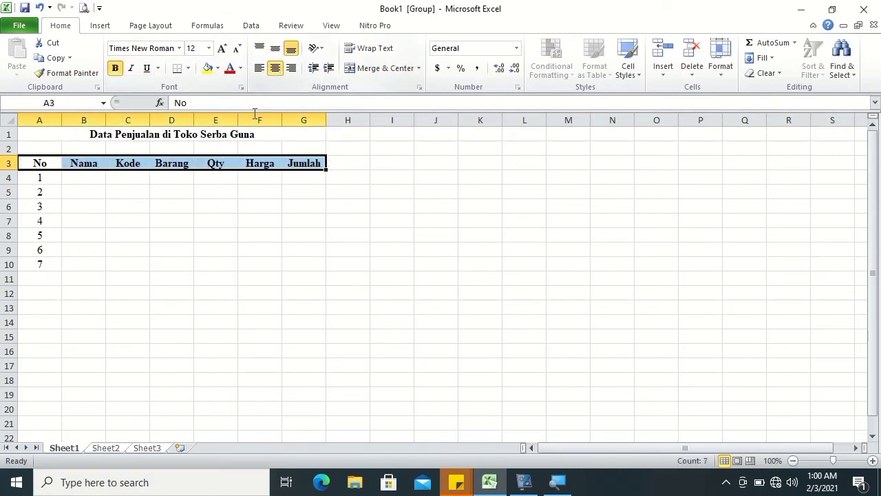
click(82, 181)
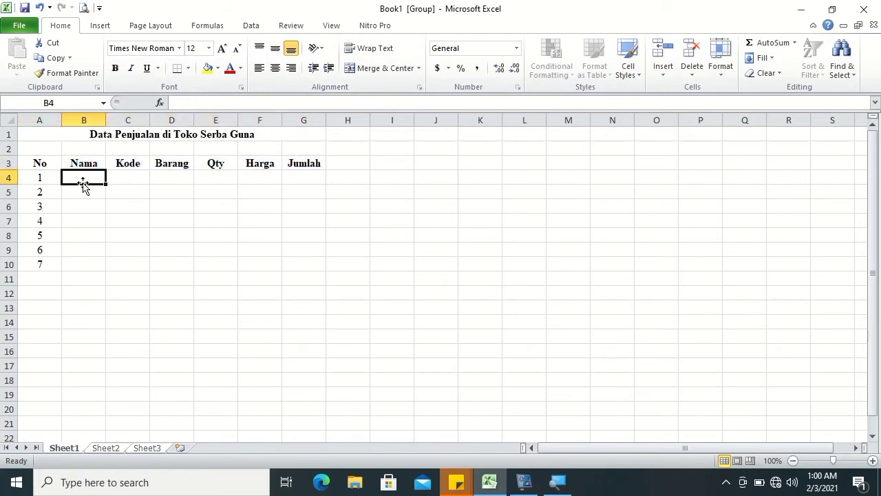
- Fill rows 4–5 with buyer names, codes KI and KL, and quantities 2 and 1
text(Ardy)
key(Tab)
key(Tab)
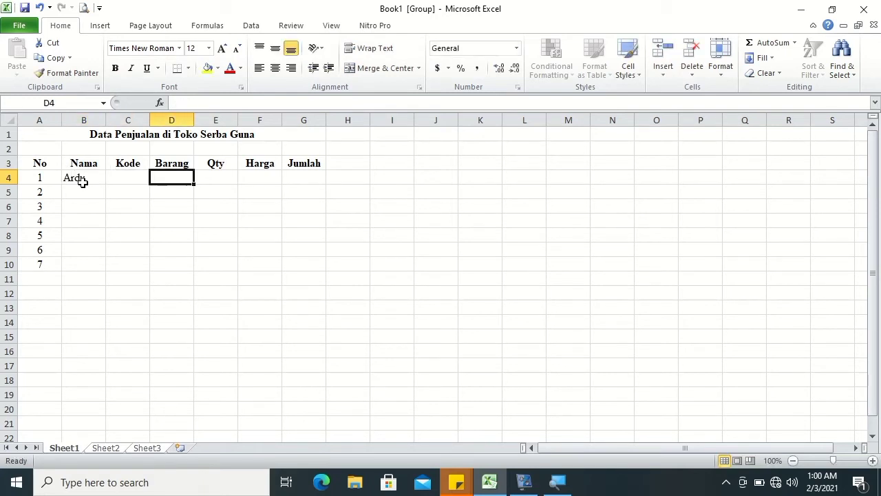
key(Left)
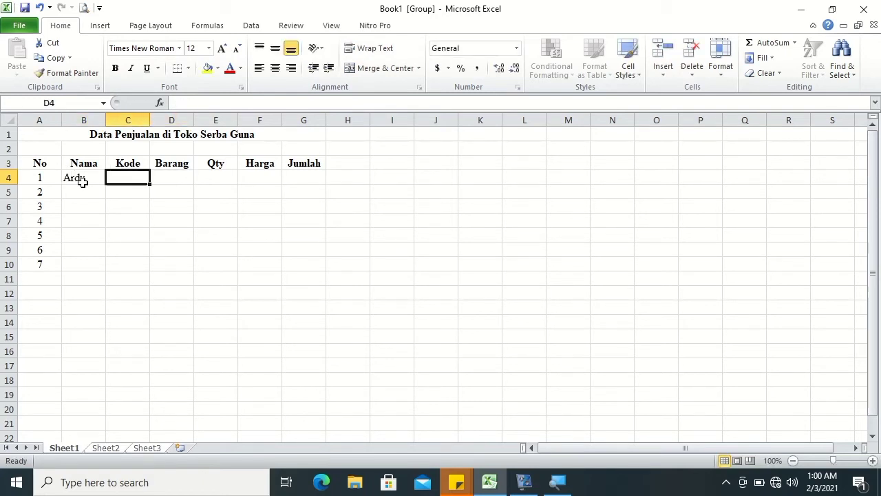
text(KI)
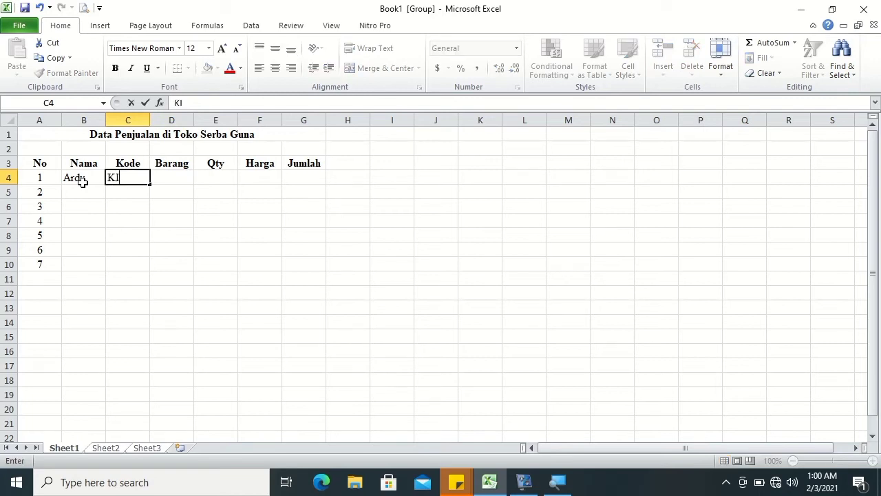
key(Tab)
key(Tab)
text(2)
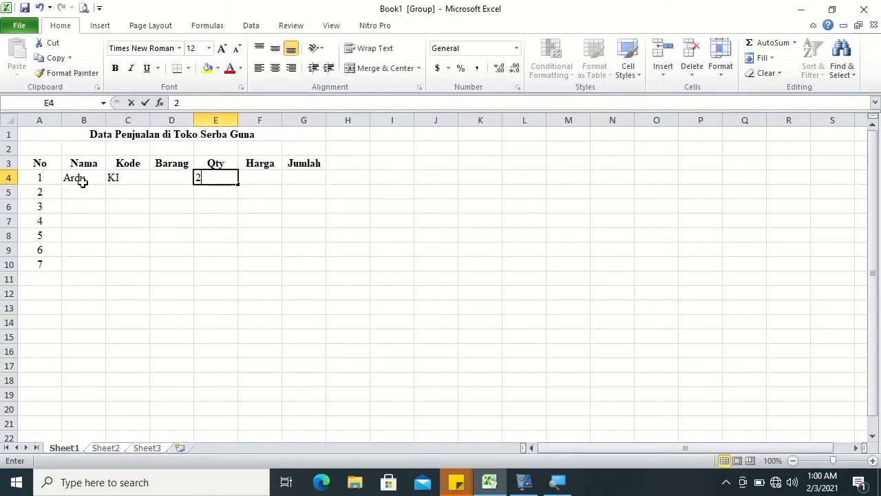
key(Return)
text(Budanis)
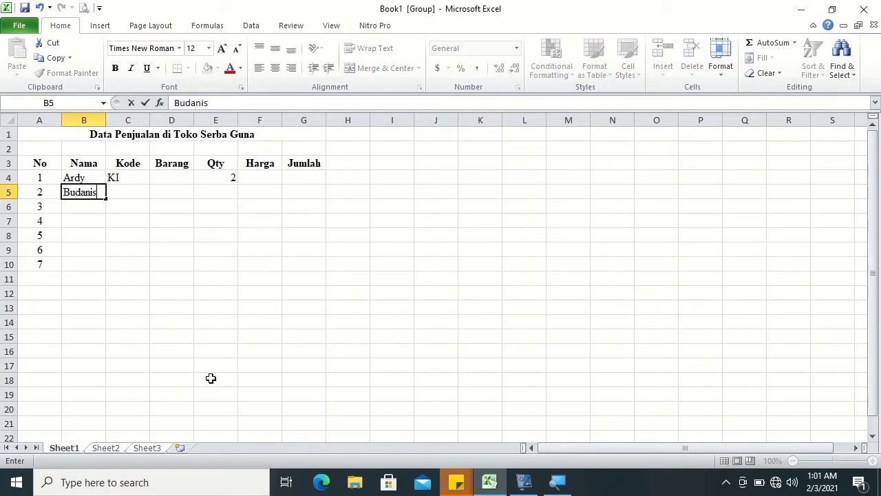
key(Tab)
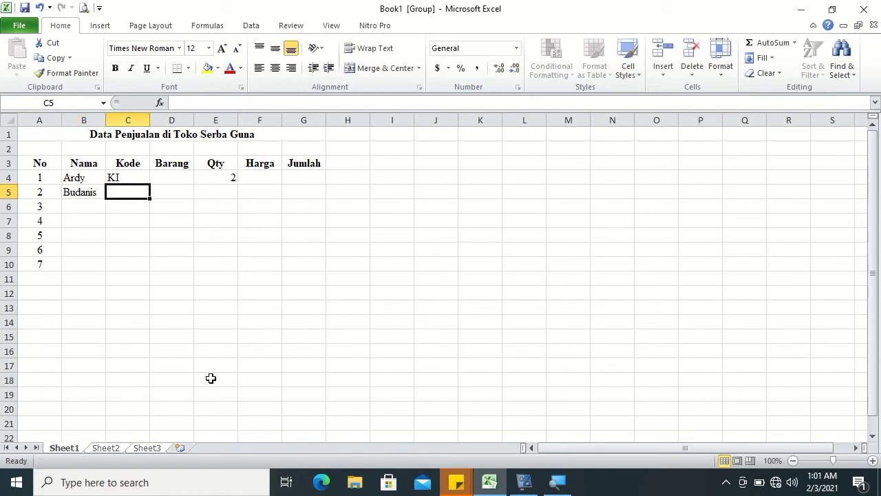
text(KL)
key(Tab)
key(Tab)
text(1)
key(Return)
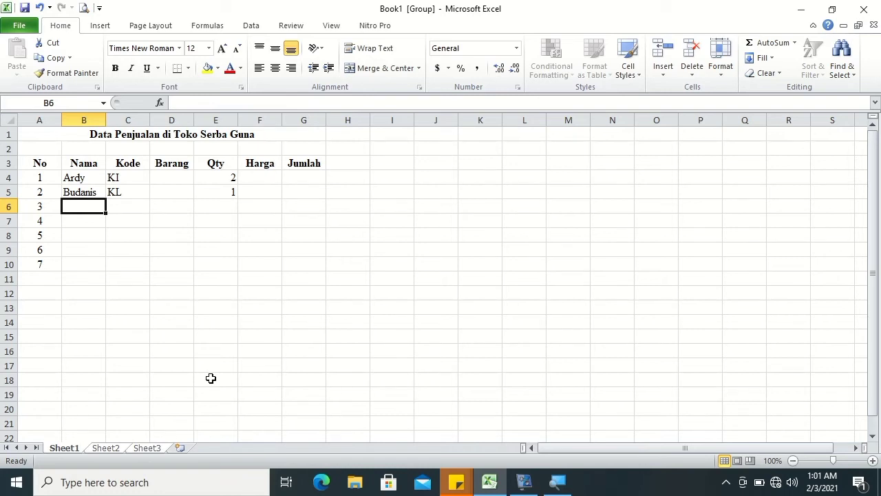
- Fill rows 6–7 with buyer names and codes TV and MC, with quantity 2 for row 6
text(Liona)
key(Tab)
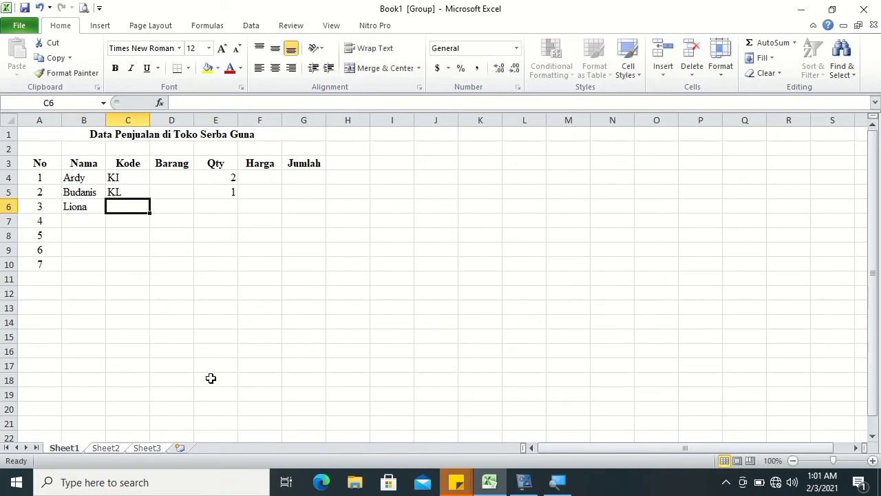
text(TV)
key(Tab)
key(Tab)
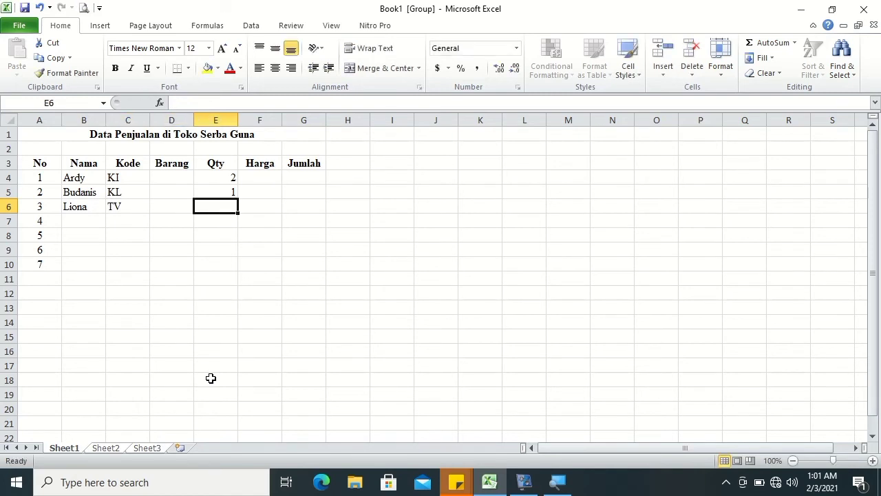
text(2)
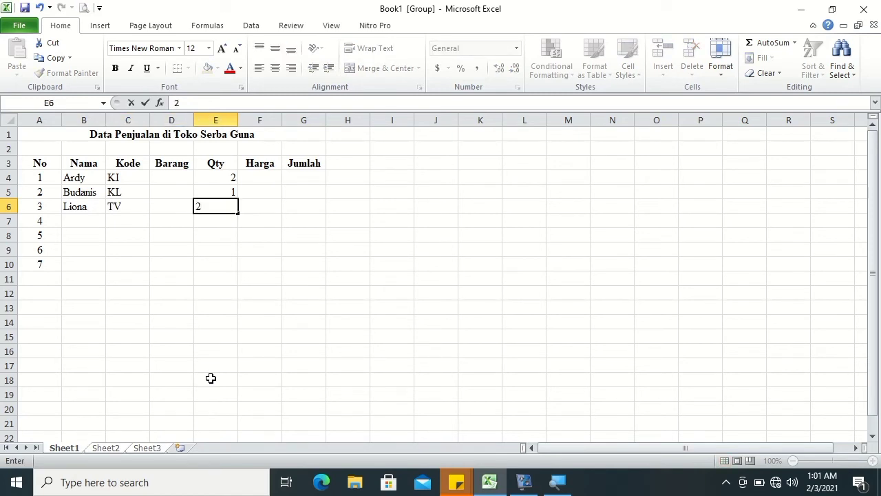
key(Return)
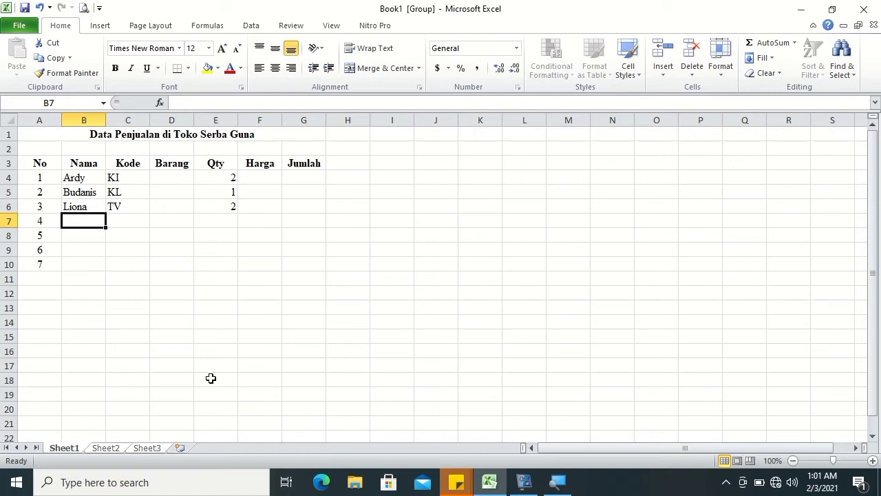
text(Fikri)
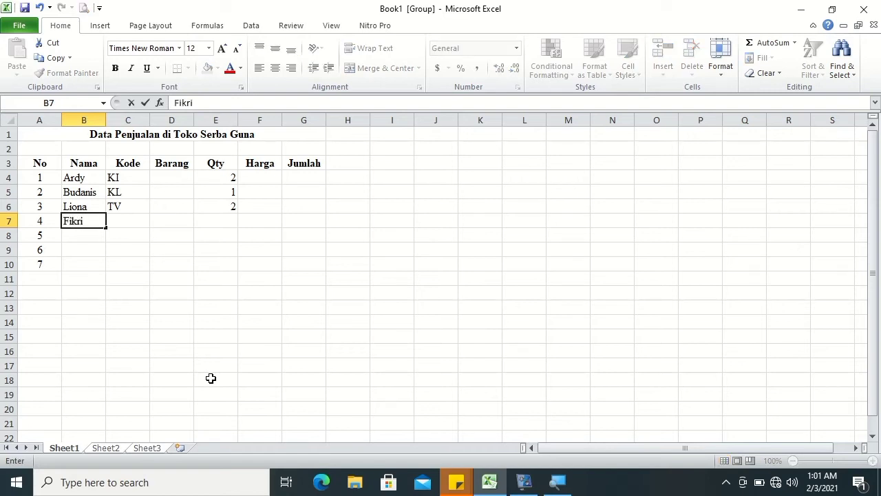
key(Tab)
text(M)
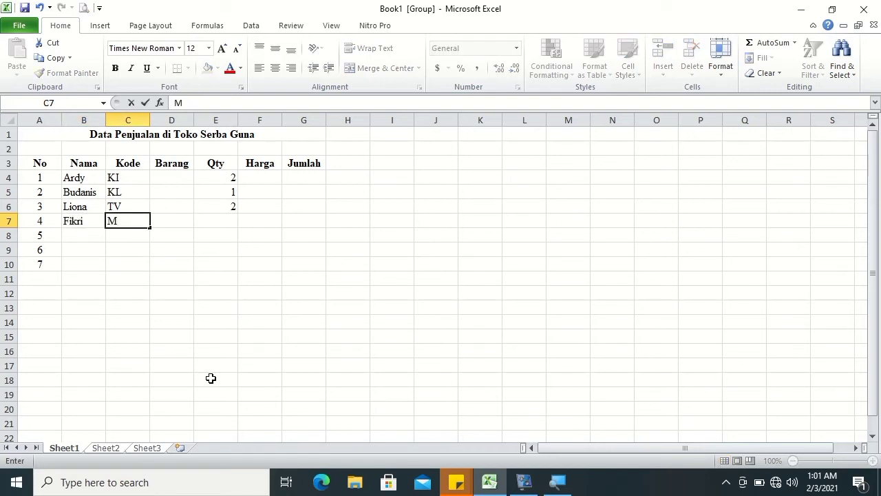
text(C)
key(Tab)
key(Tab)
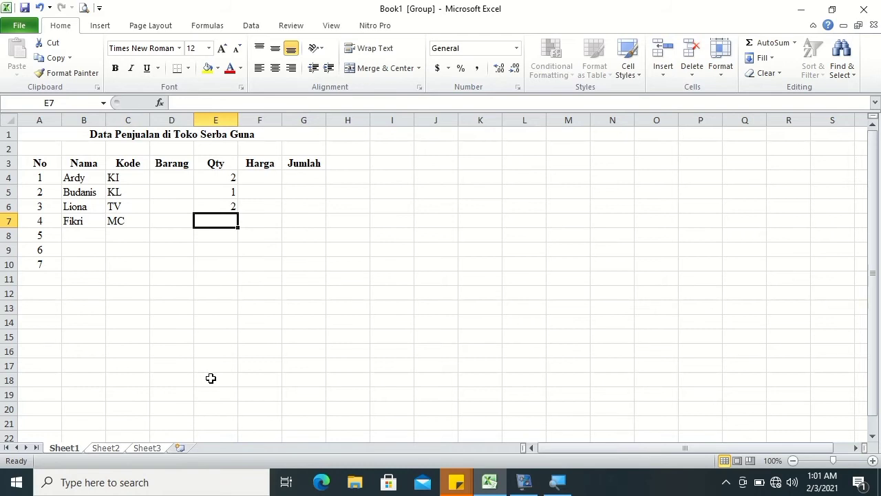
- Give row 7 quantity 1, and fill row 8 with a buyer name, code KL, quantity 2
text(1)
key(Return)
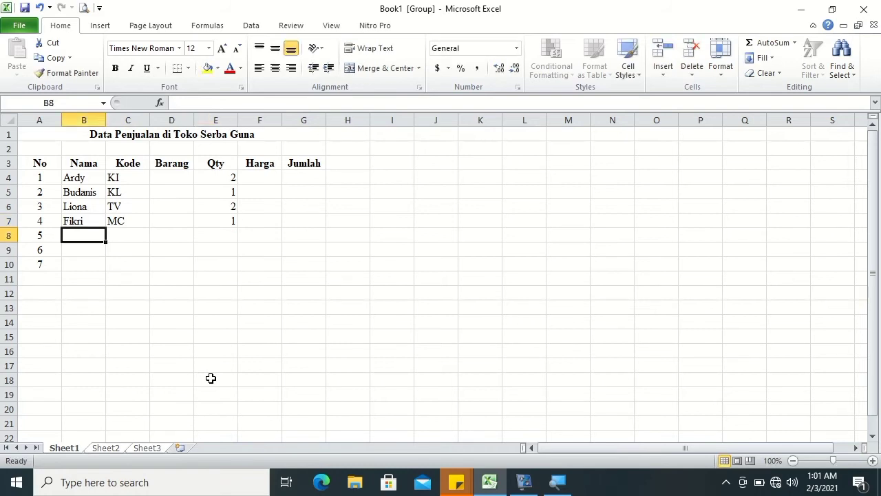
text(Maha)
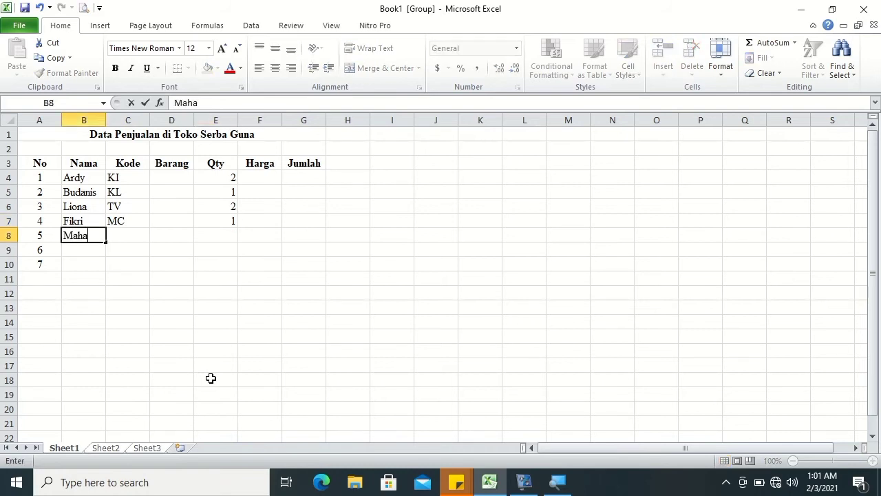
text(rani)
key(Tab)
text(K)
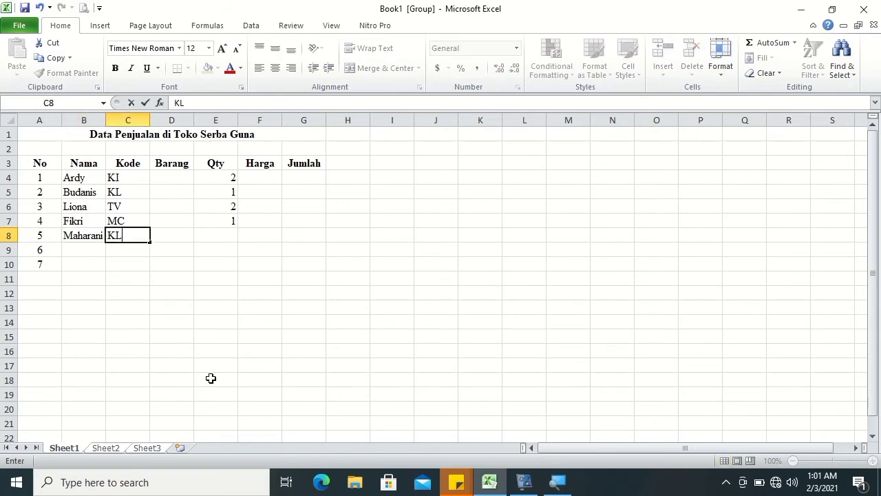
key(Tab)
key(Tab)
text(2)
key(Return)
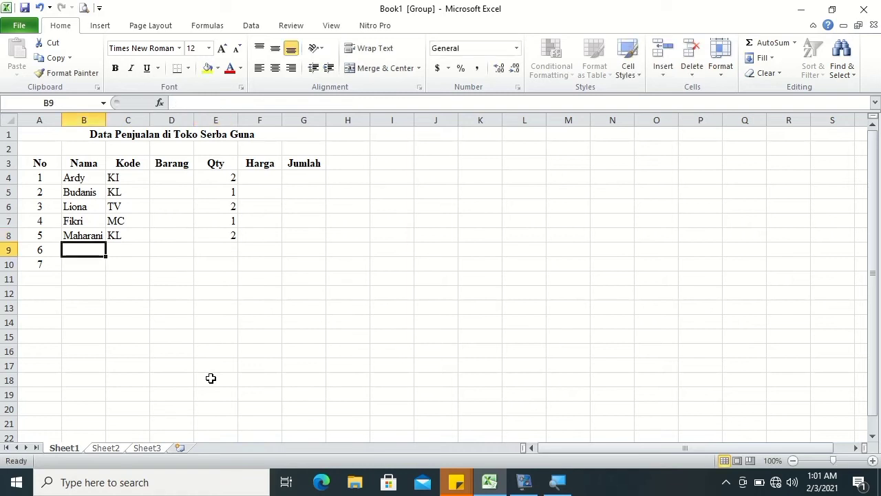
- Fill rows 9–10 with buyer names, codes KI and TV, and quantities 3 and 2
text(Niluh)
key(Tab)
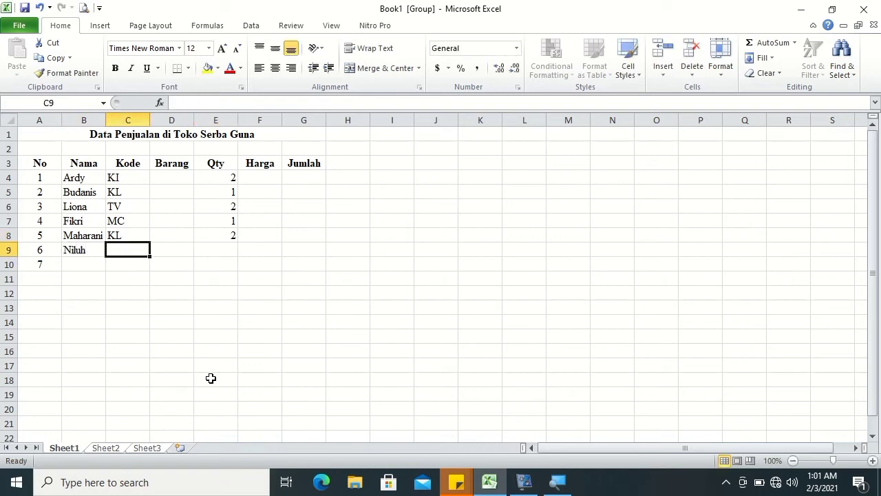
text(KI)
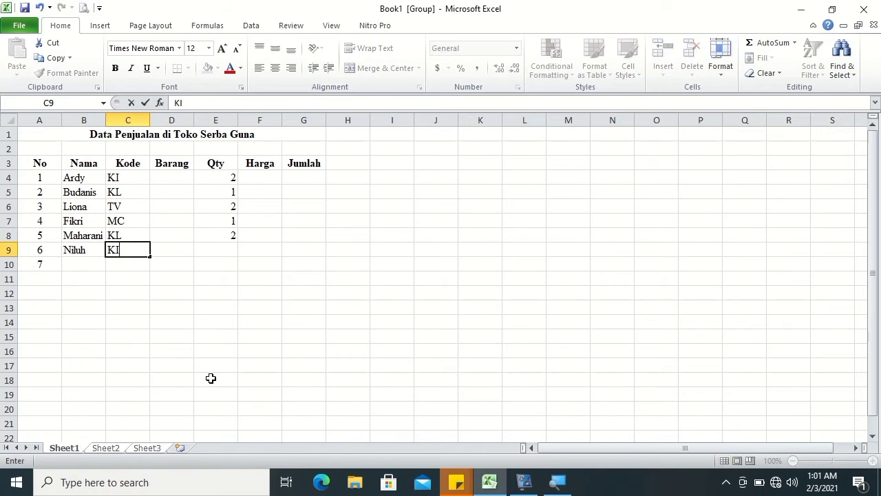
key(Tab)
key(Tab)
text(3)
key(Return)
text(Al)
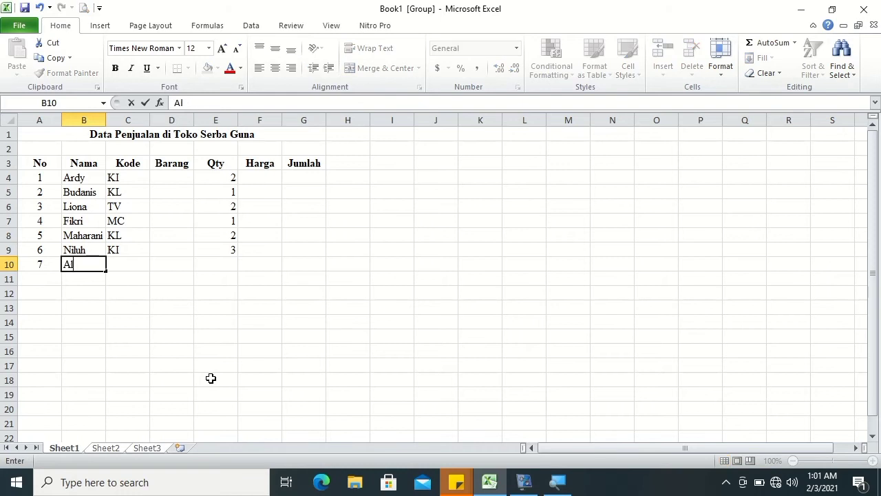
text(ulya)
key(Tab)
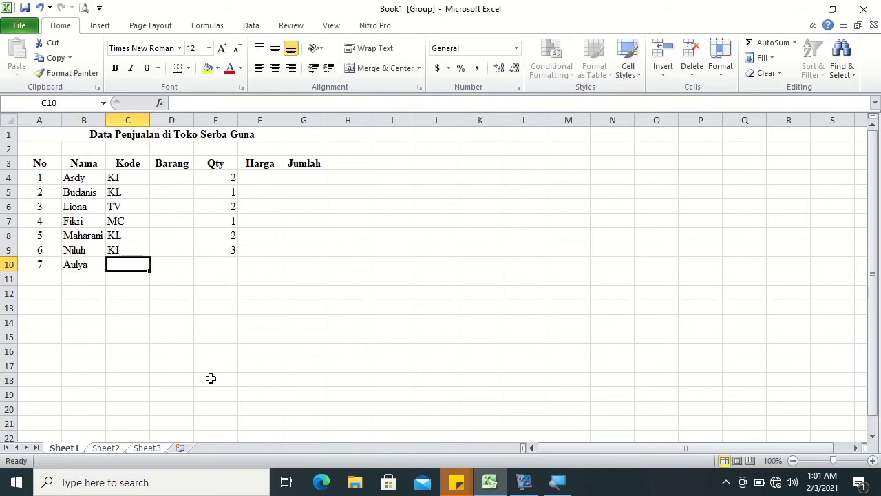
text(V)
key(BackSpace)
text(TV)
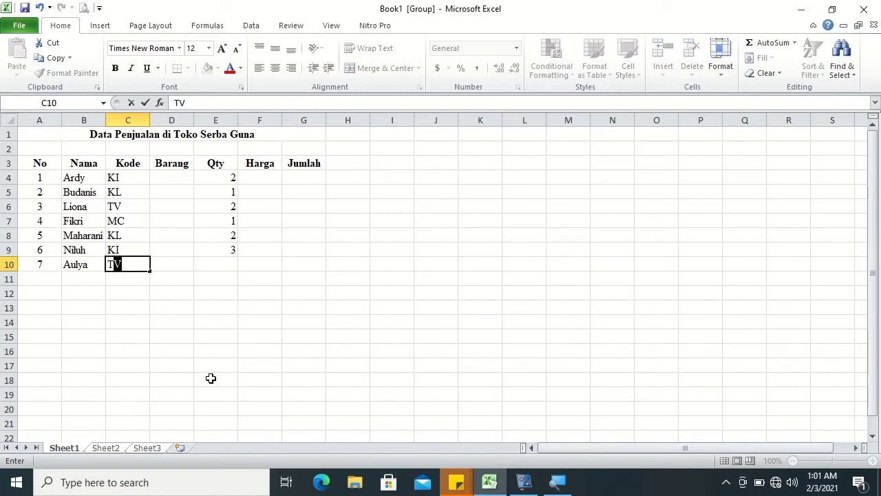
key(Tab)
key(Tab)
text(2)
key(Return)
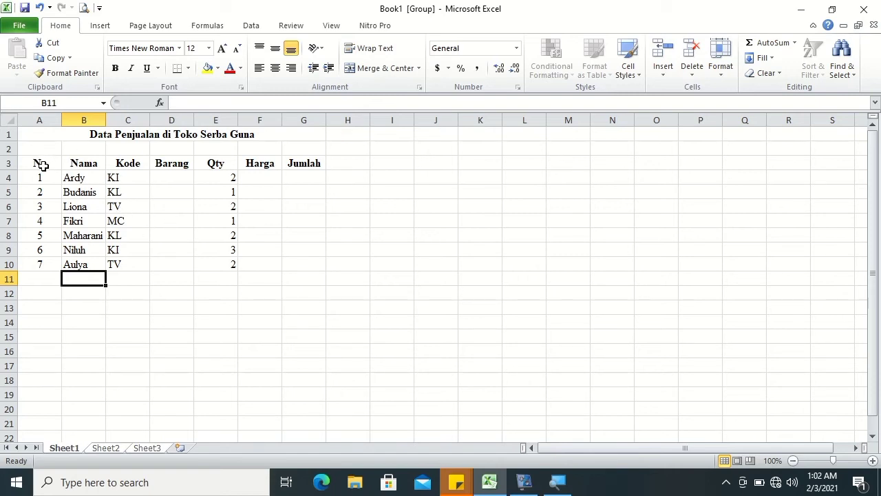
- Apply an outline plus inside vertical and horizontal borders to the table A3:G10
click(42, 165)
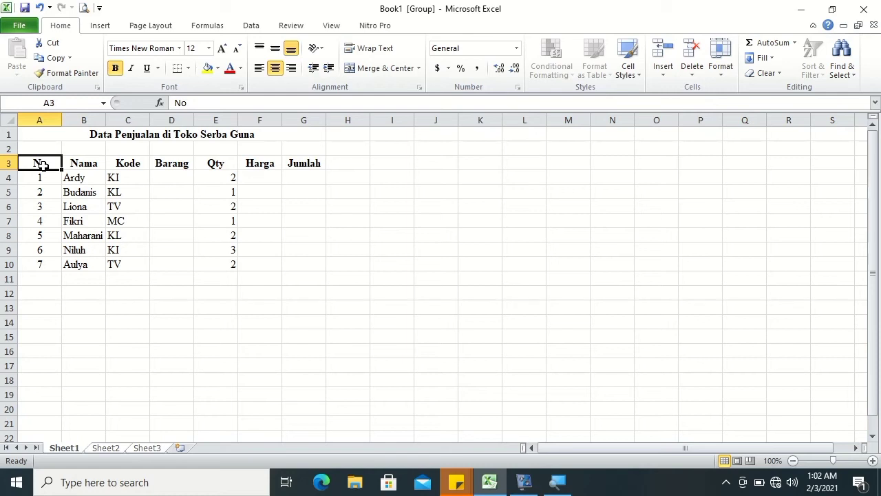
key(ctrl+a)
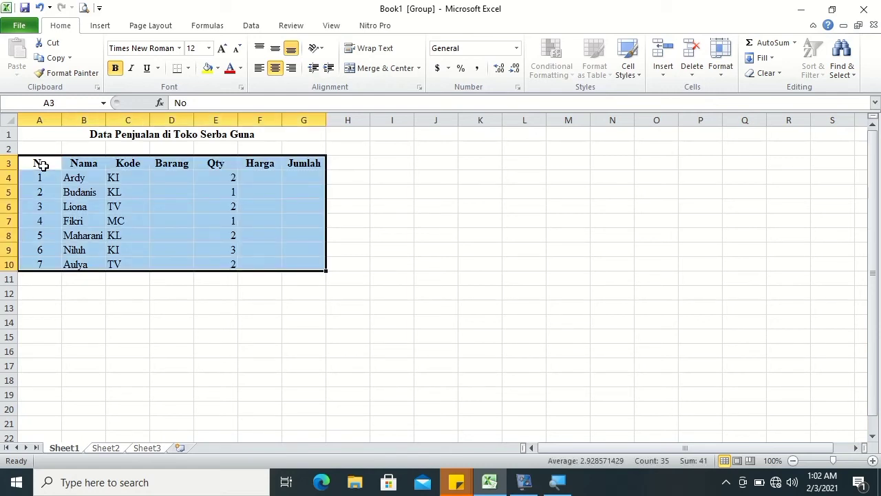
right_click(43, 165)
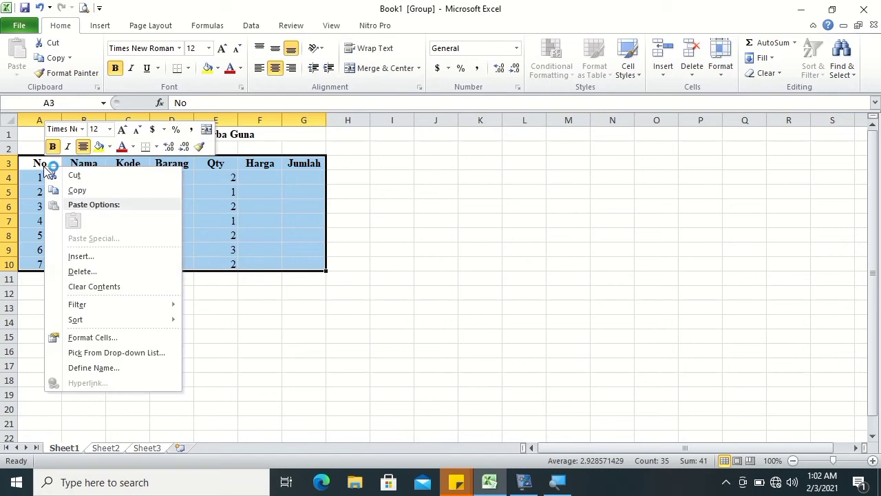
click(114, 339)
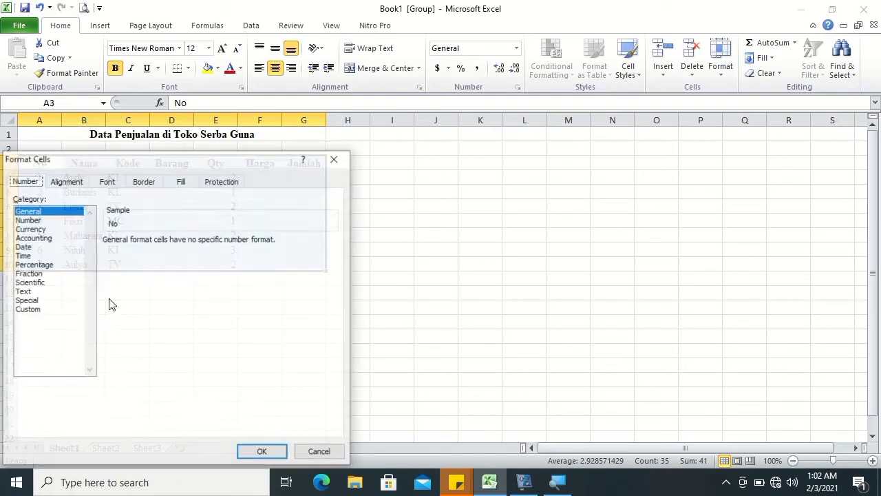
mouse_move(161, 159)
mouse_down()
mouse_move(232, 144)
mouse_move(433, 128)
mouse_up()
click(416, 150)
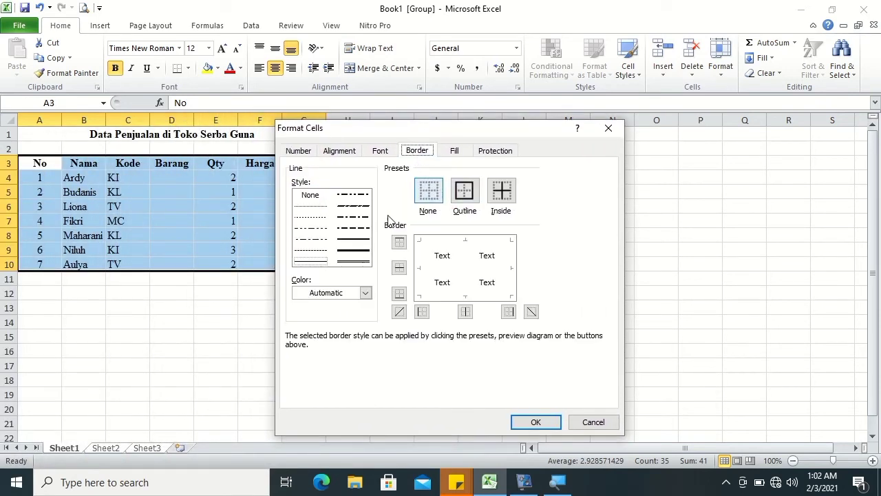
click(464, 191)
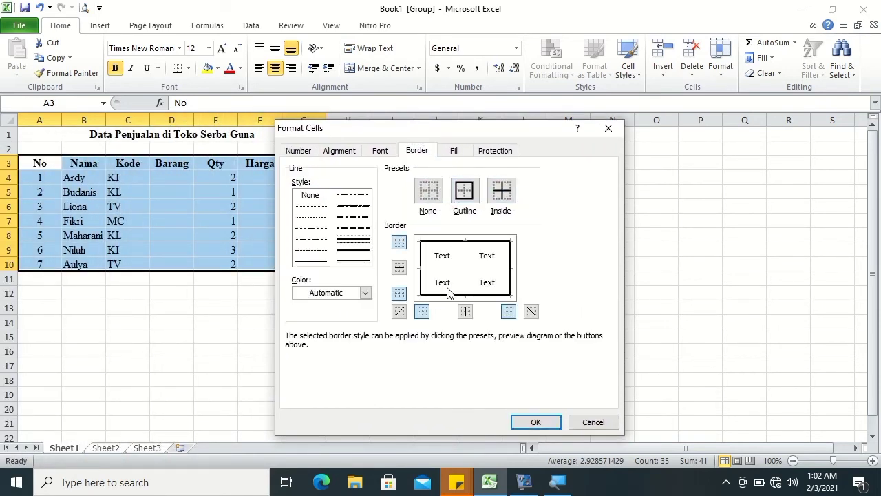
click(470, 268)
click(313, 262)
click(452, 268)
click(535, 421)
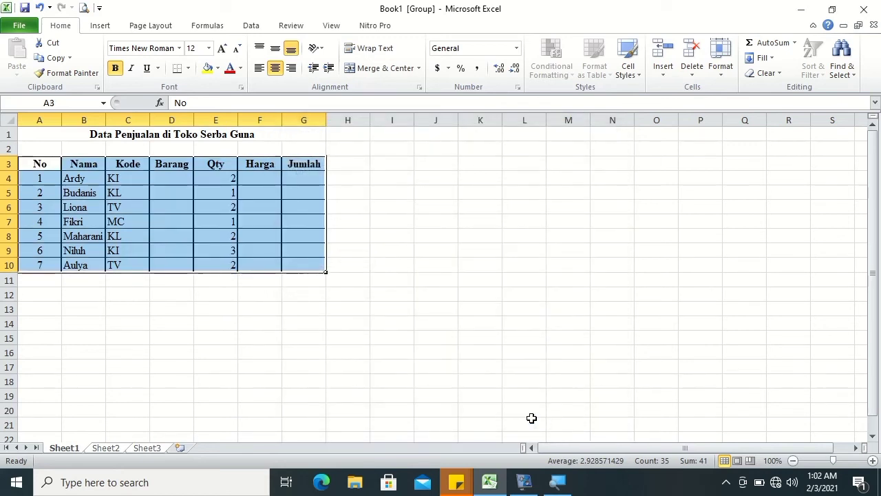
click(474, 371)
- Add a separate outline and column-divider border to the header row A3:G3
mouse_move(26, 166)
mouse_down()
mouse_move(179, 186)
mouse_move(303, 170)
mouse_up()
right_click(303, 171)
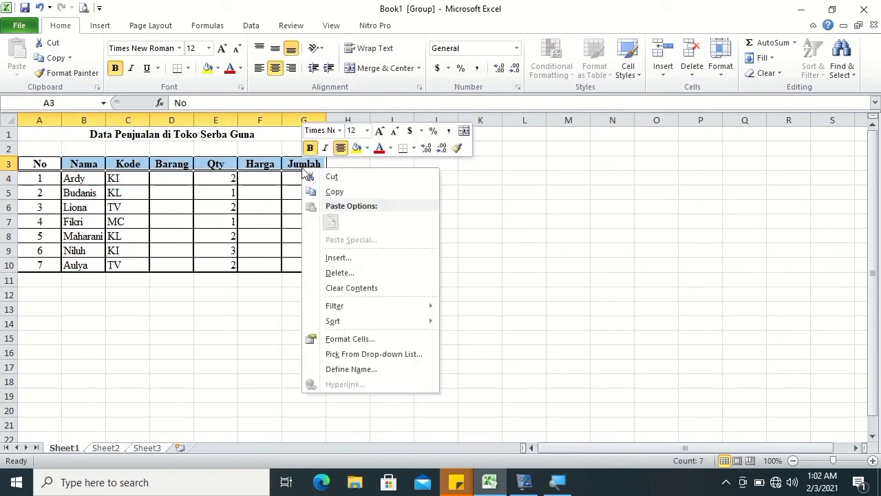
click(359, 339)
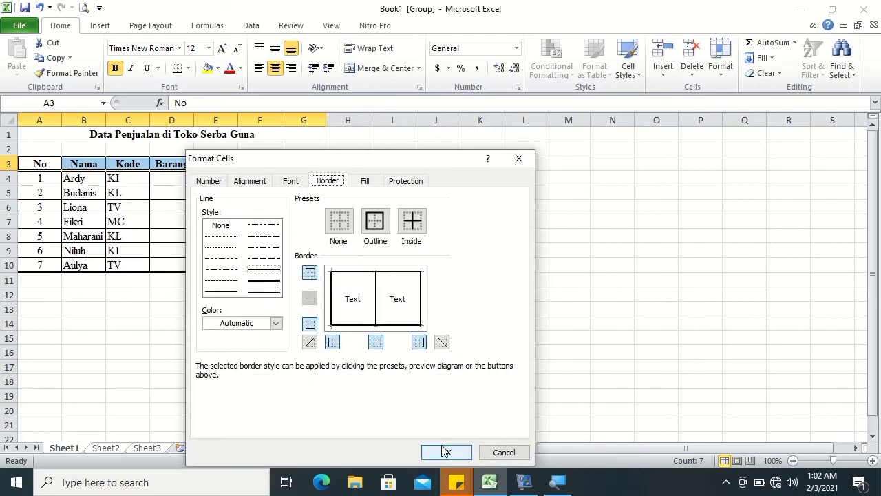
click(446, 451)
click(274, 335)
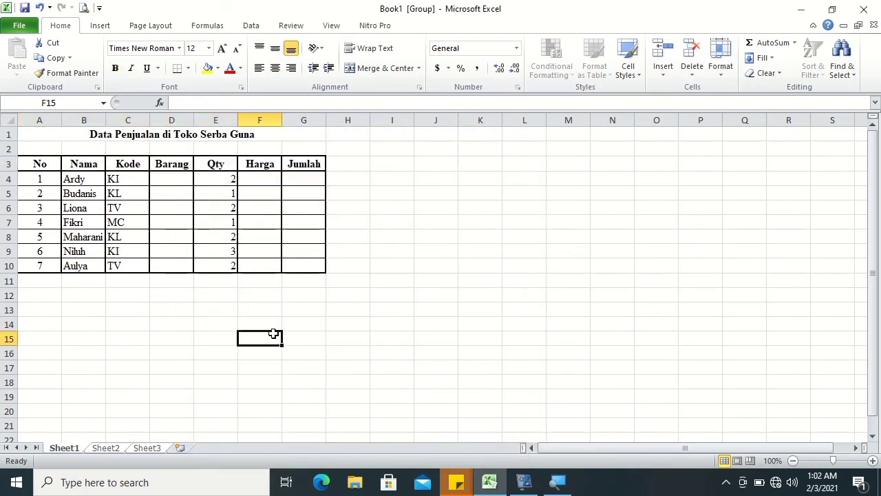
click(51, 117)
- Narrow the No column A to a width of 5
right_click(54, 120)
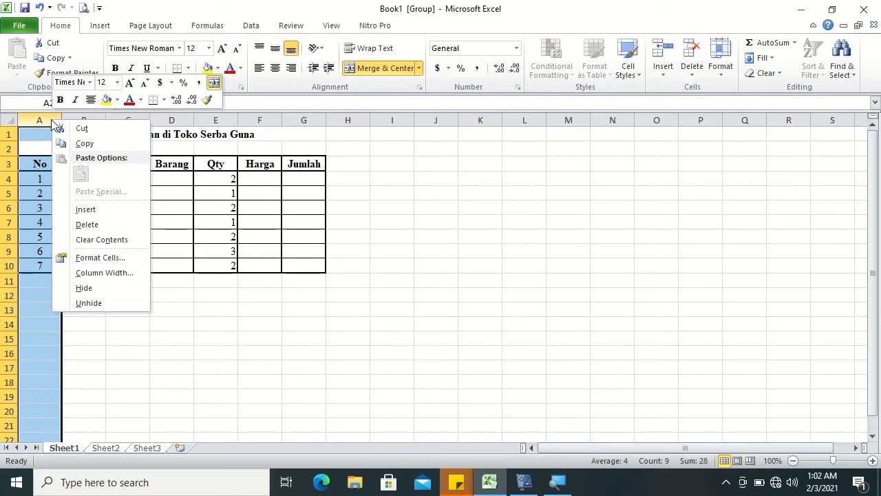
click(107, 273)
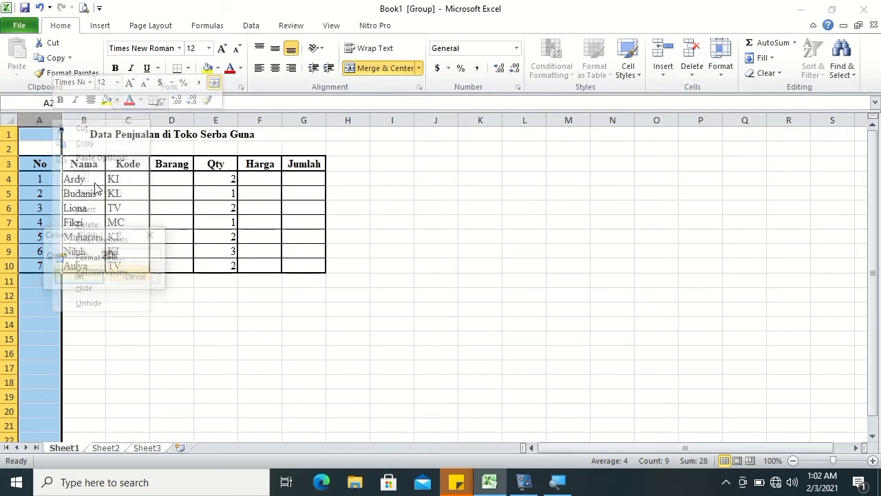
text(5)
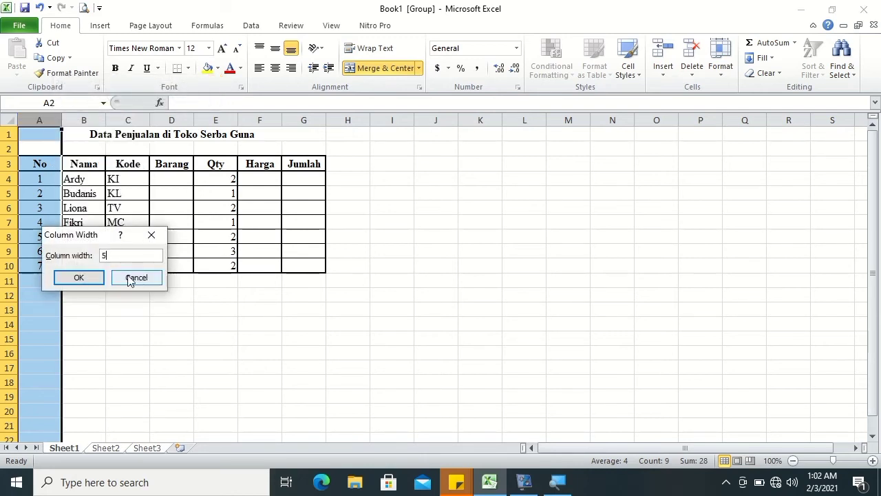
click(81, 277)
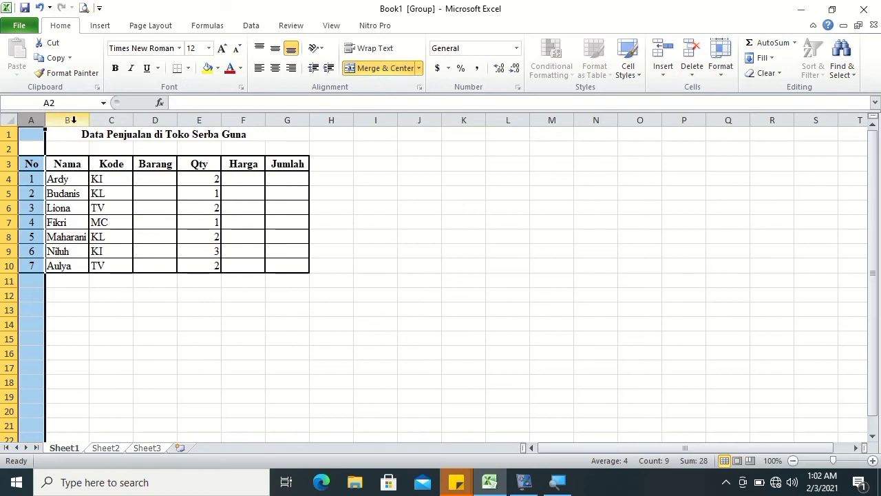
- Widen the Nama column B to a width of 13
right_click(76, 122)
click(120, 273)
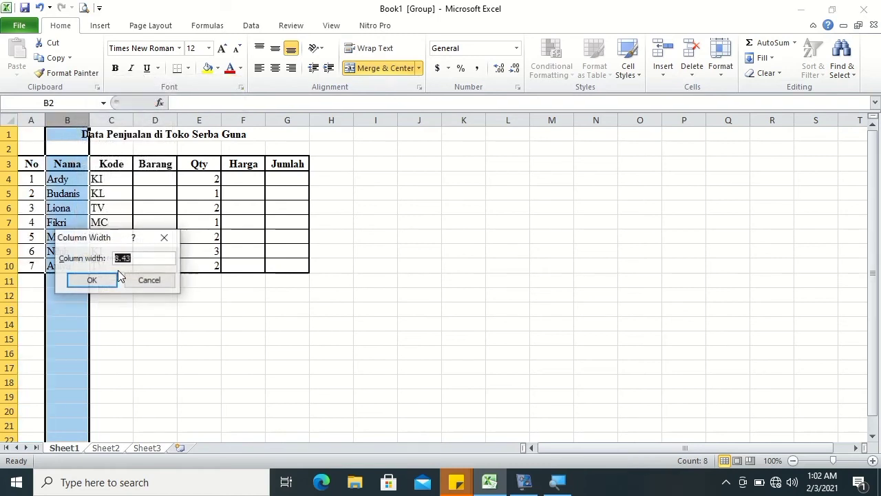
text(13)
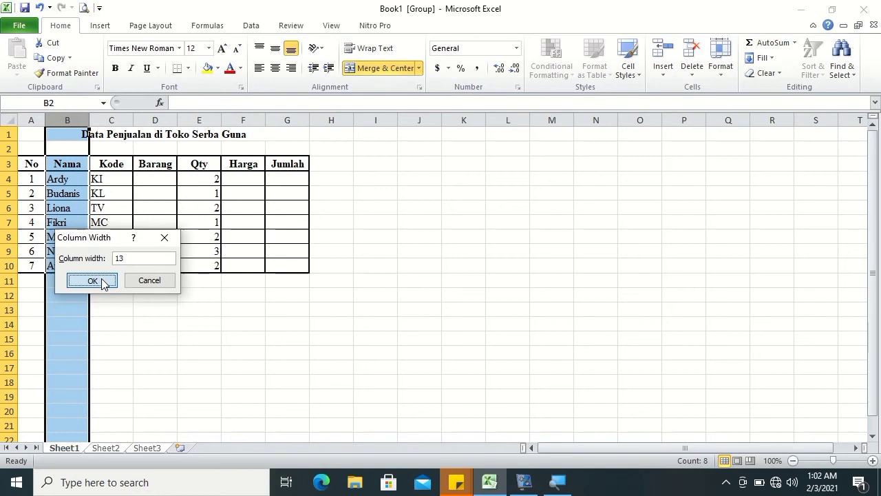
click(103, 280)
click(187, 320)
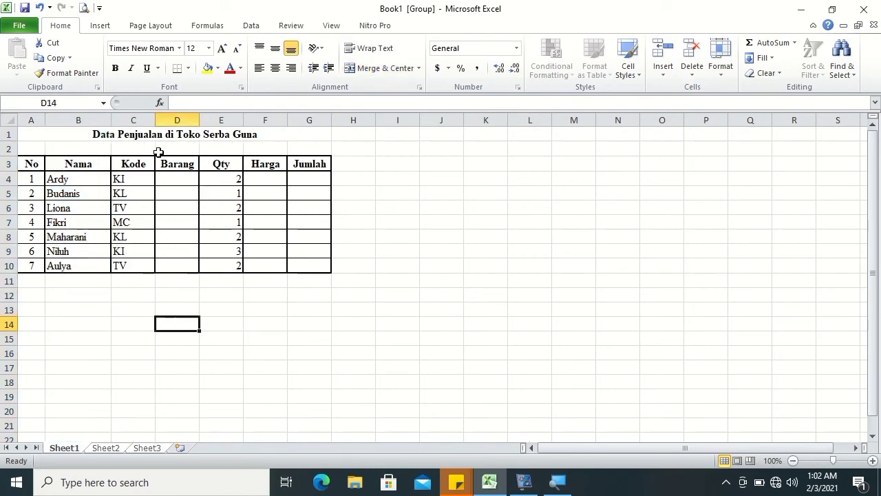
- Centre the item codes in C4:C10 and look at the Custom number formats without applying one
drag(126, 181, 127, 265)
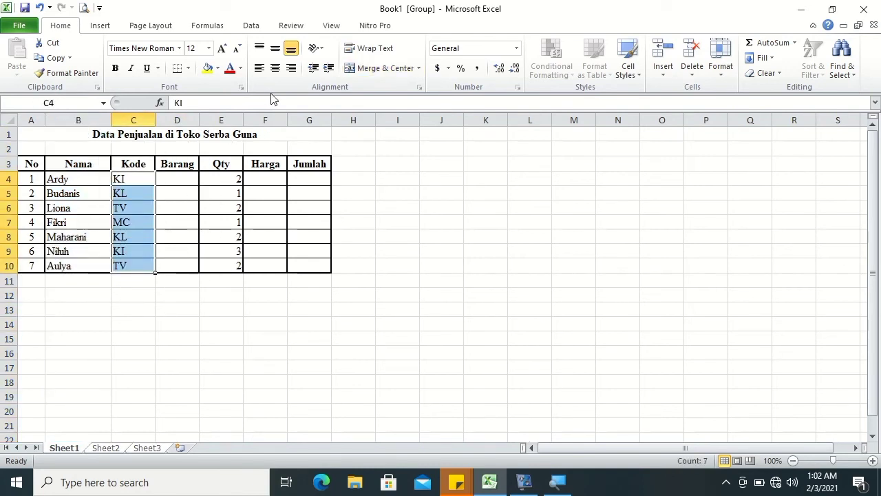
click(274, 68)
drag(273, 118, 309, 121)
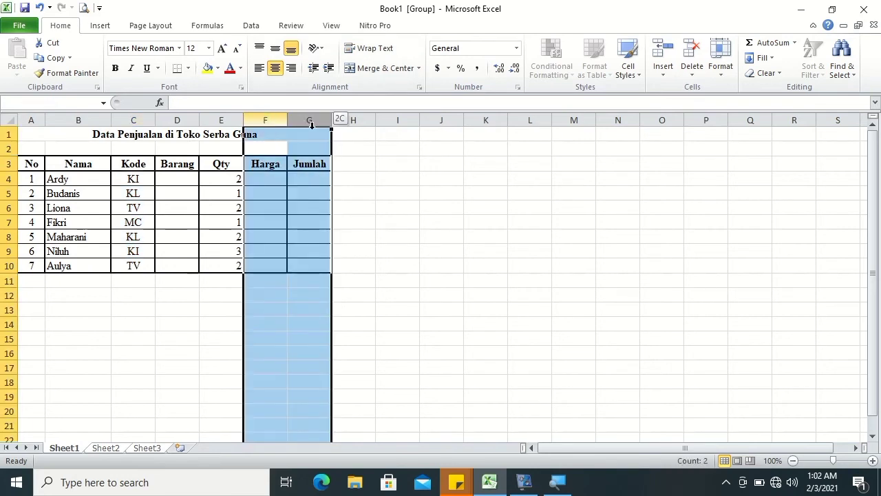
right_click(316, 131)
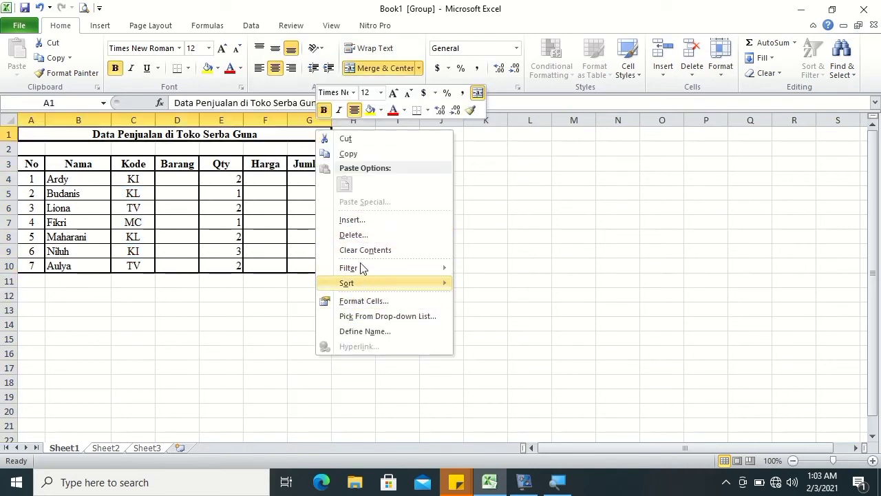
click(362, 301)
click(214, 160)
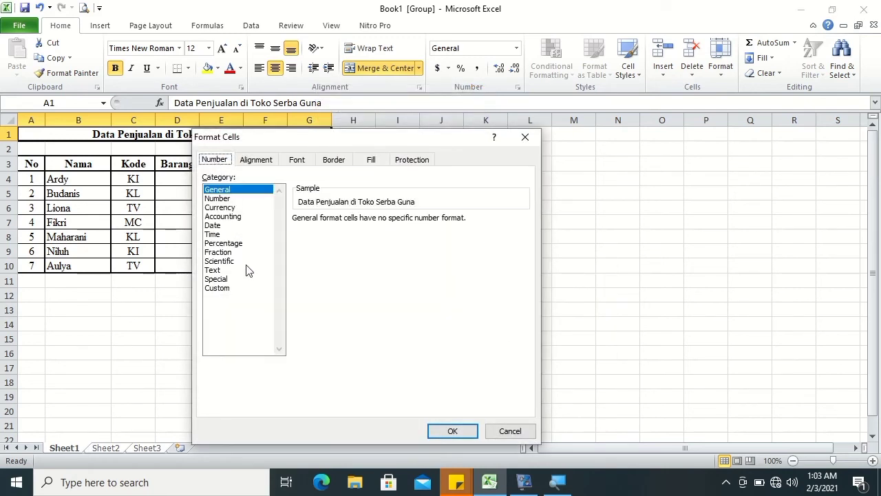
click(227, 288)
click(525, 138)
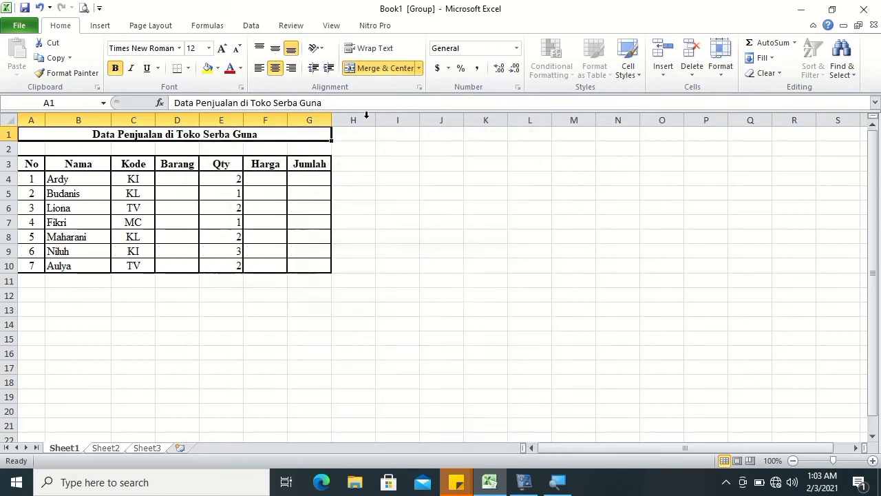
- Set the Harga and Jumlah columns F:G to width 14, then select the Qty cells
drag(263, 114, 306, 121)
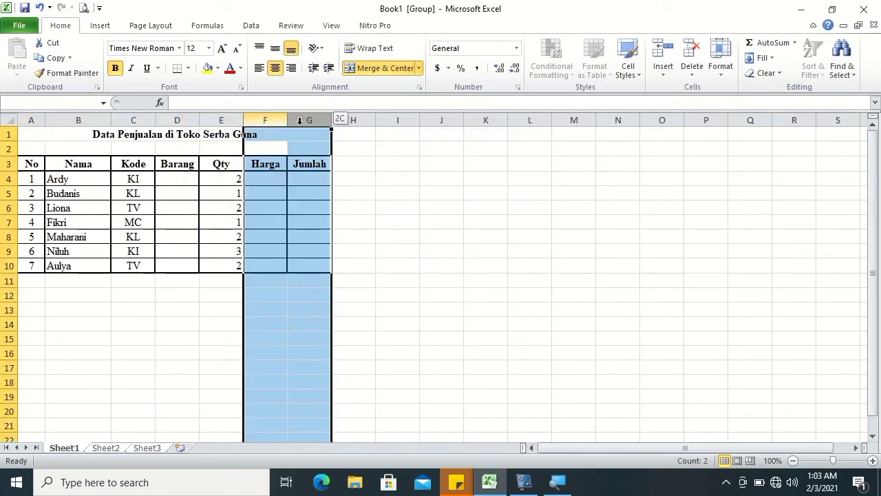
right_click(306, 120)
click(342, 280)
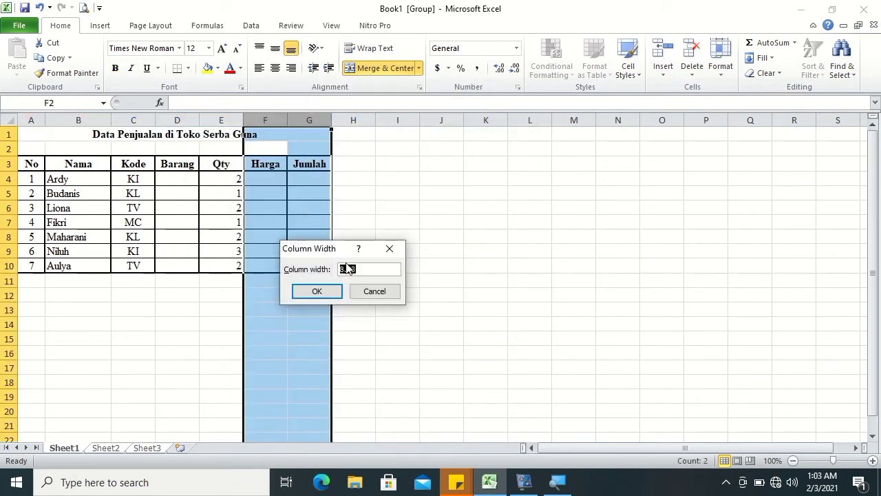
text(14)
key(Return)
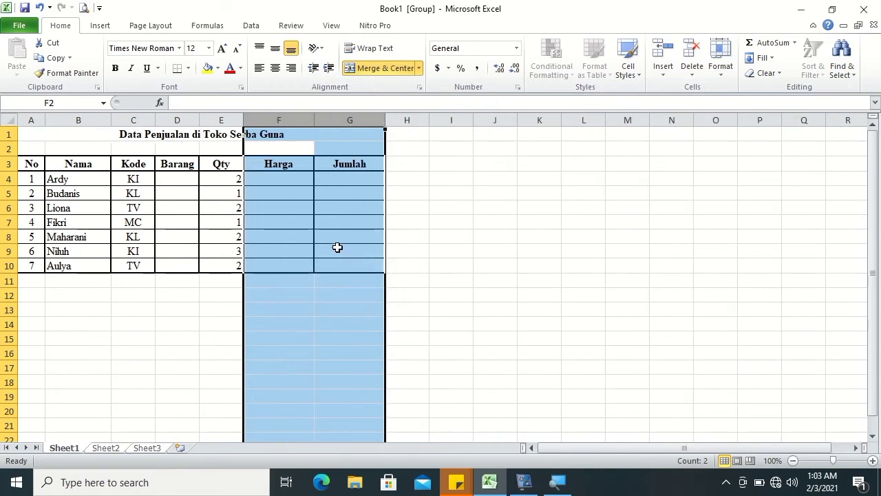
drag(232, 178, 228, 265)
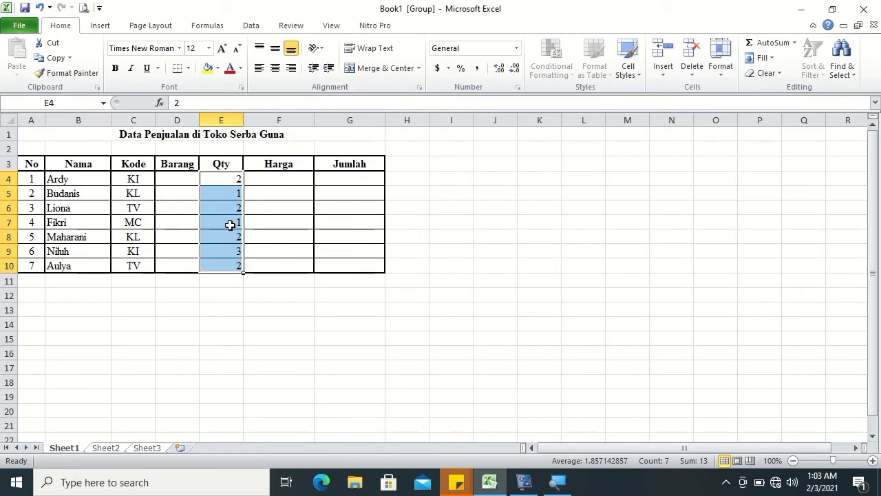
- Give Qty cells E4:E10 the custom number format # "Unit" so values read like 2 Unit
right_click(230, 225)
click(289, 396)
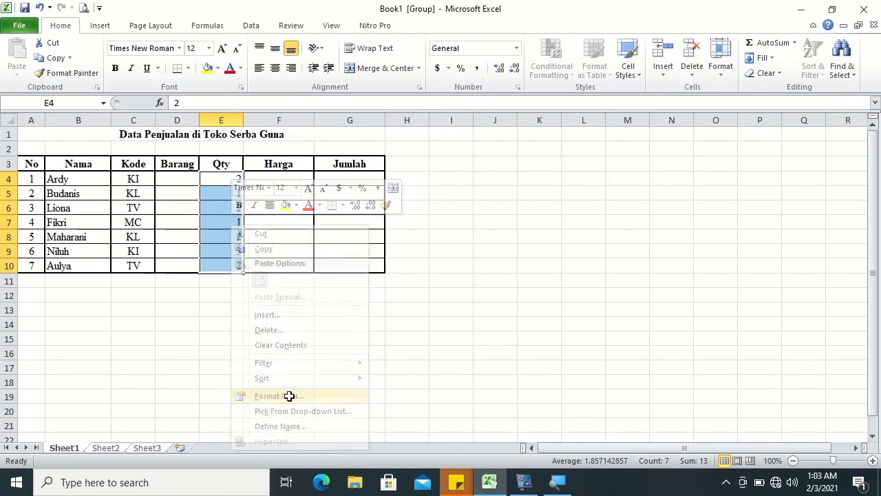
click(156, 314)
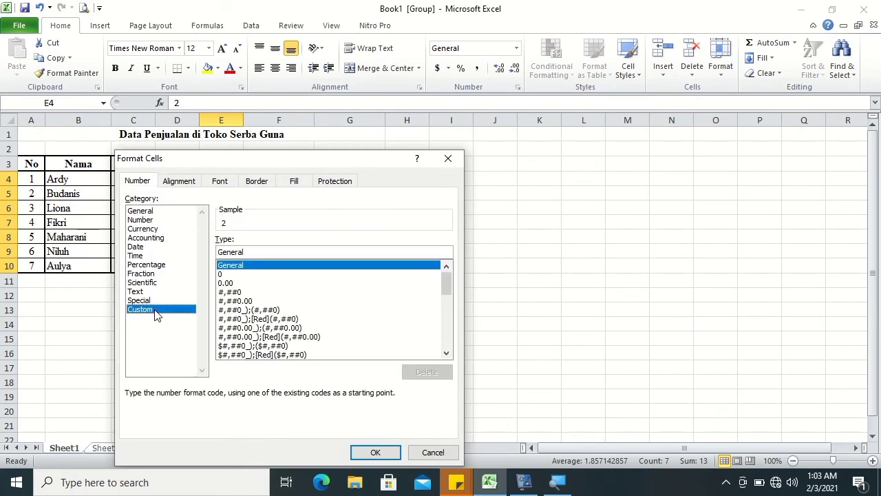
key(Tab)
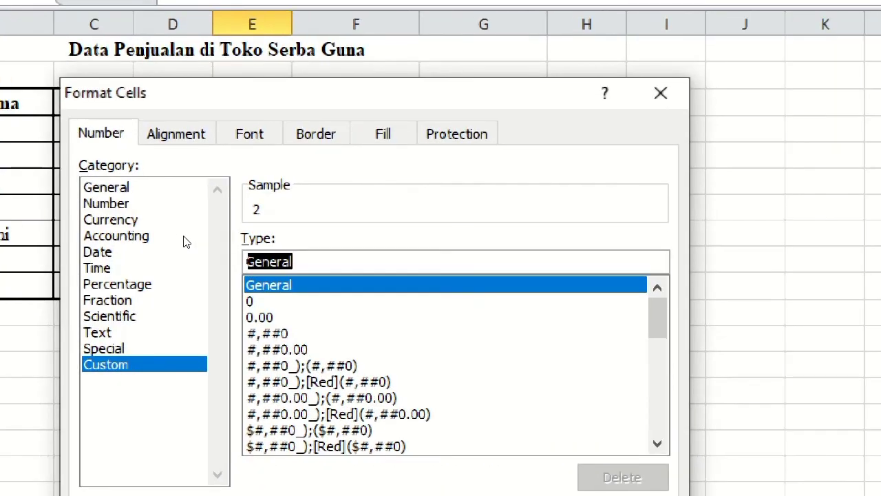
text(#)
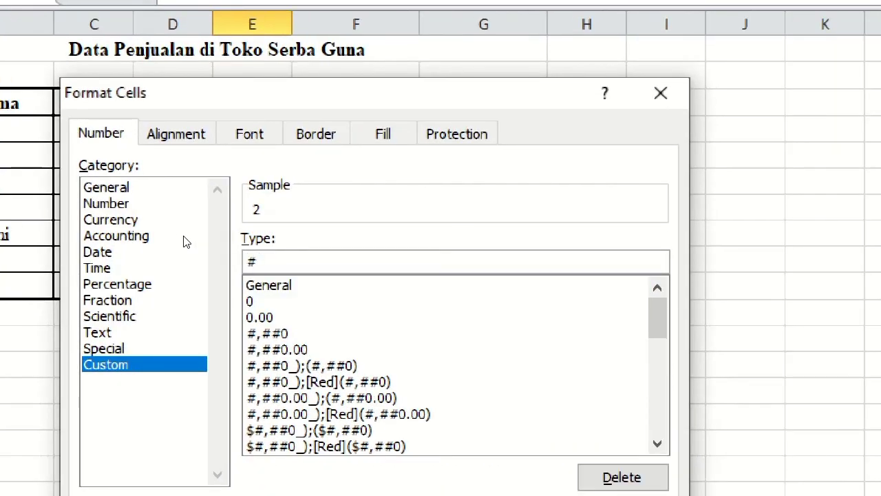
text(t")
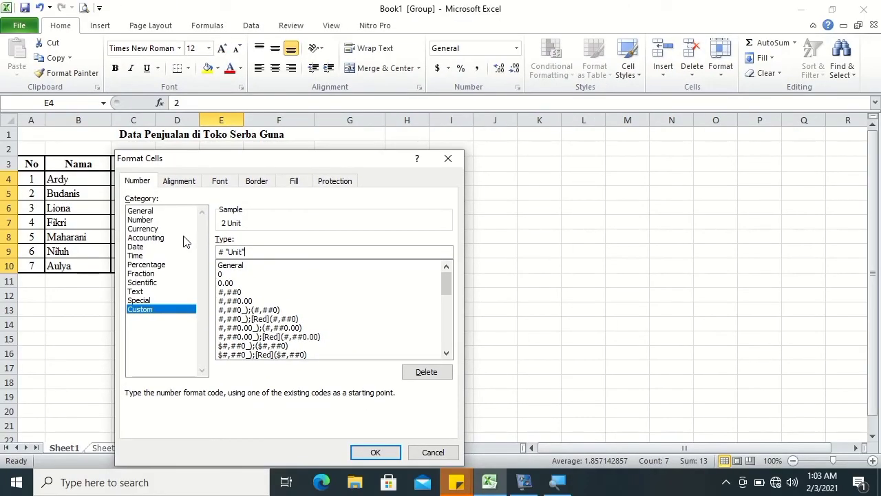
click(387, 453)
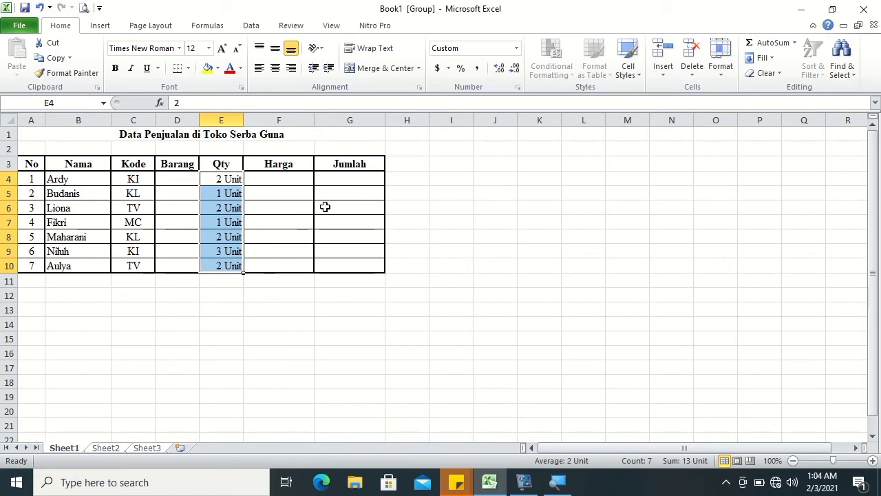
- Centre the Qty values and set the title in A1 to font size 14
click(275, 68)
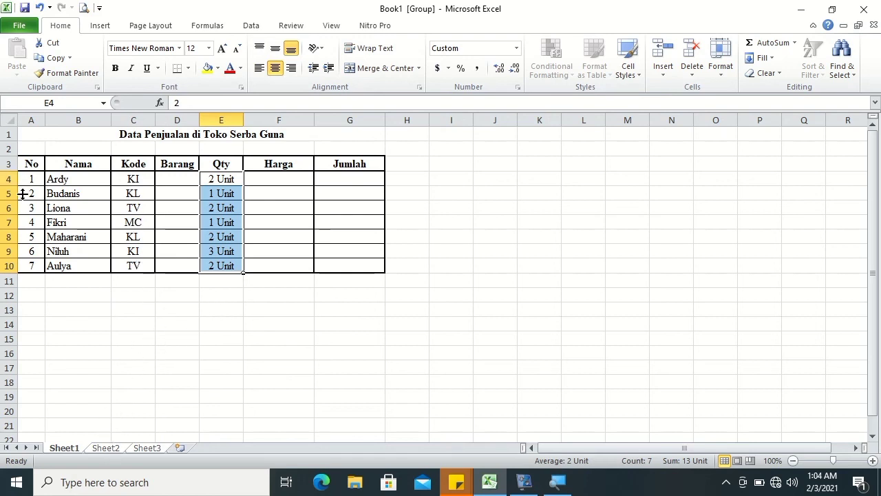
click(108, 132)
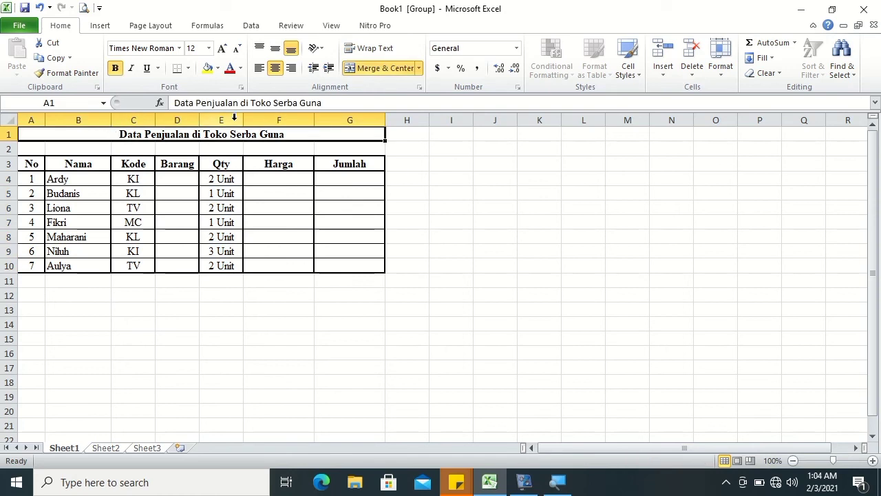
click(195, 49)
text(1)
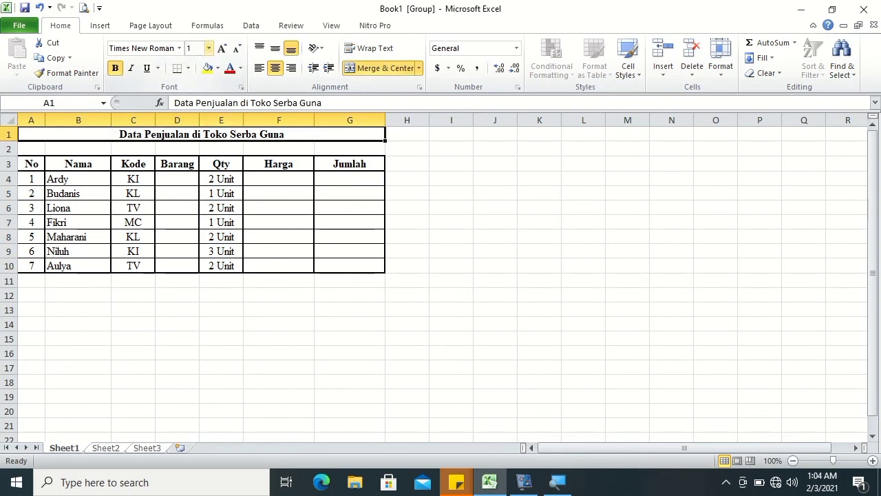
key(Return)
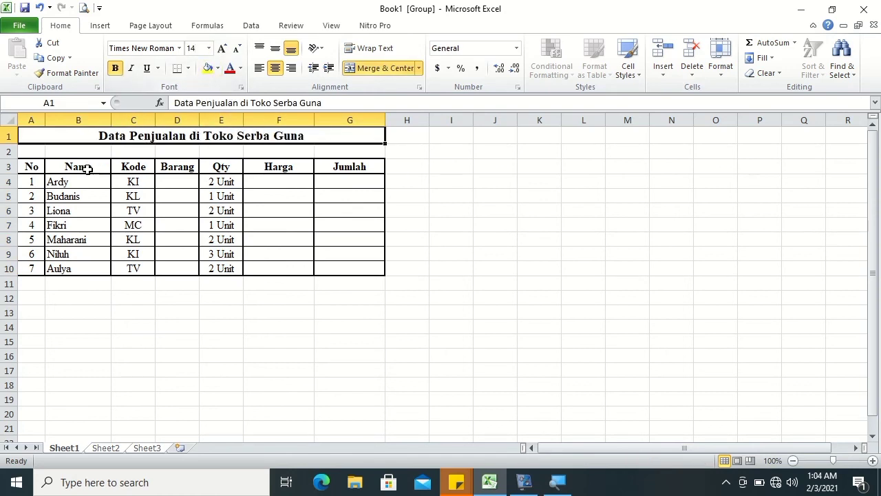
- Set the column headings in A3:G3 to font size 13
drag(37, 167, 346, 167)
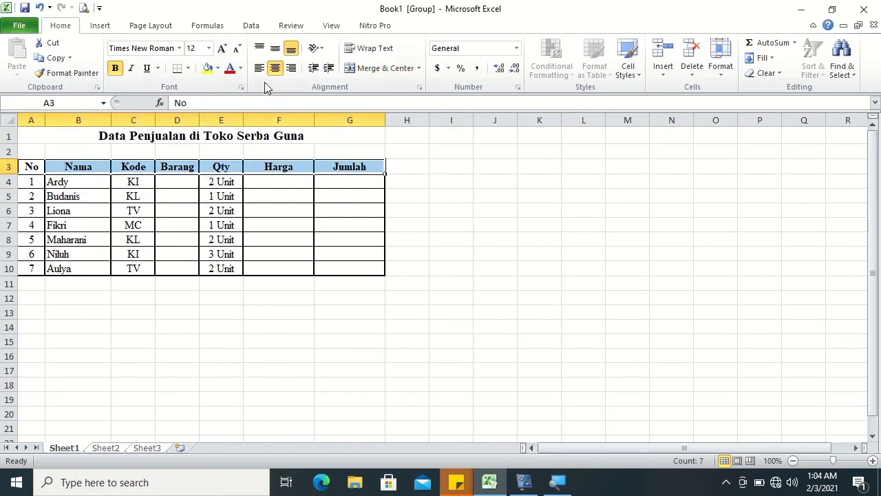
click(196, 48)
text(1)
key(Return)
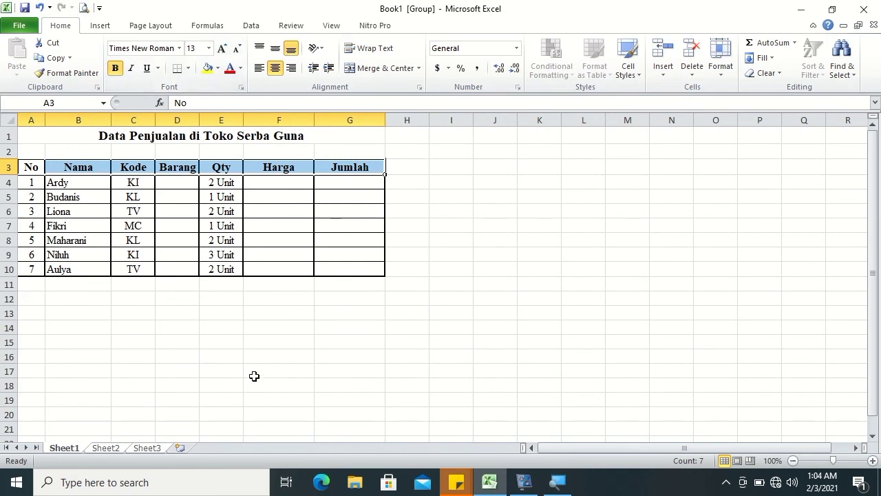
click(251, 373)
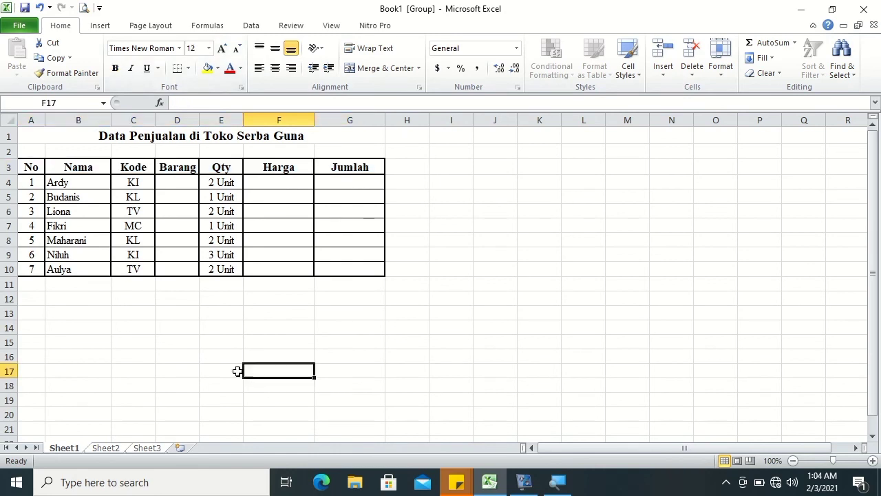
- Check the title and Barang heading formatting on Sheet2 and Sheet3
click(112, 449)
click(173, 165)
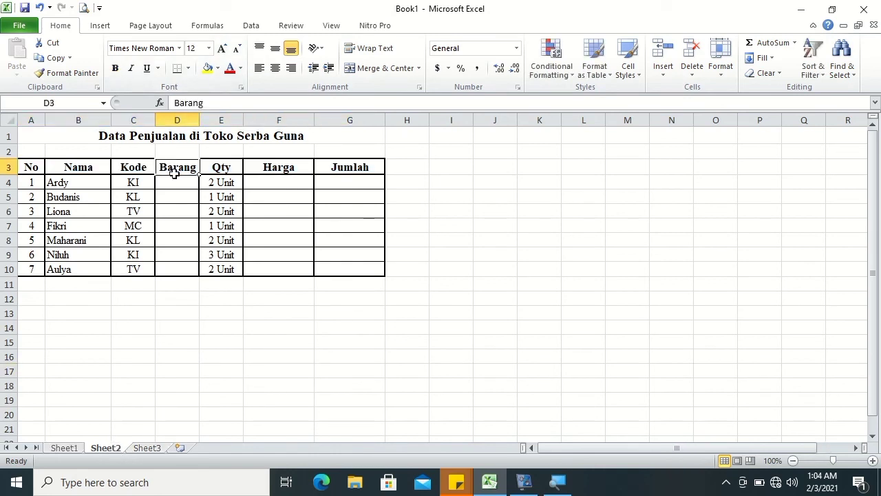
click(185, 137)
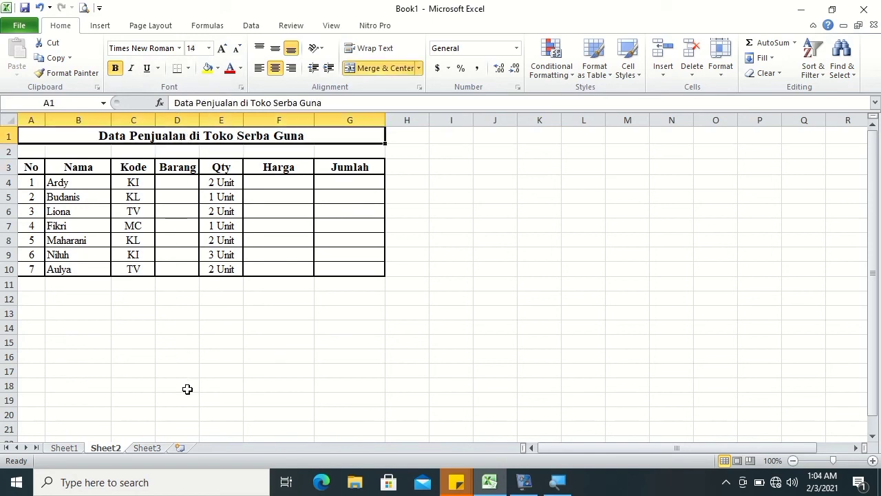
click(146, 447)
click(174, 163)
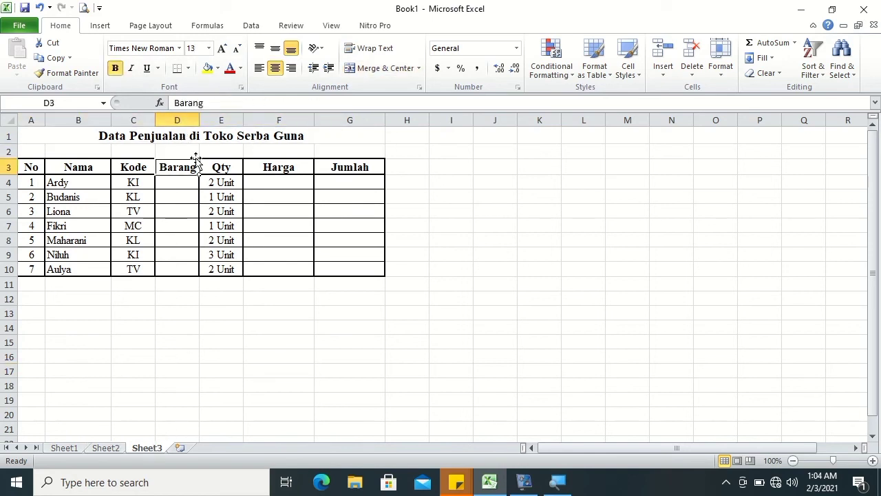
- Compare the Nama heading on Sheet1 and the centred code KI on Sheet2, ending on Sheet3
click(64, 448)
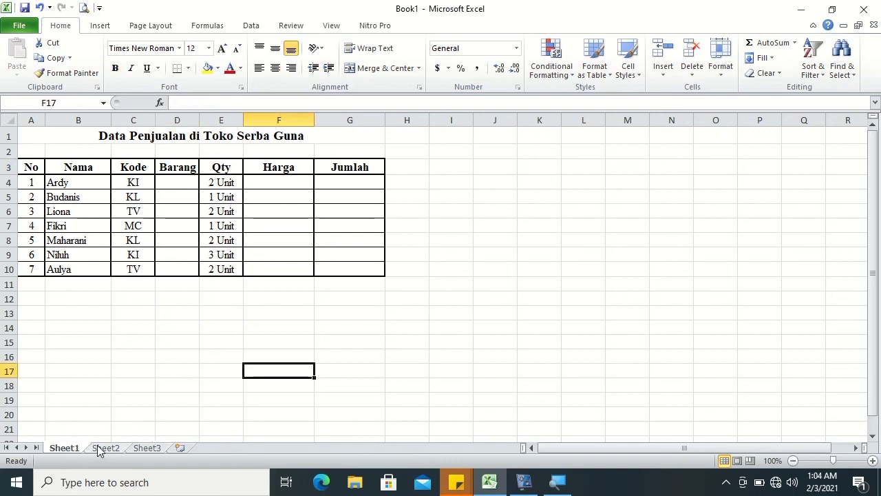
click(105, 448)
click(147, 448)
click(64, 447)
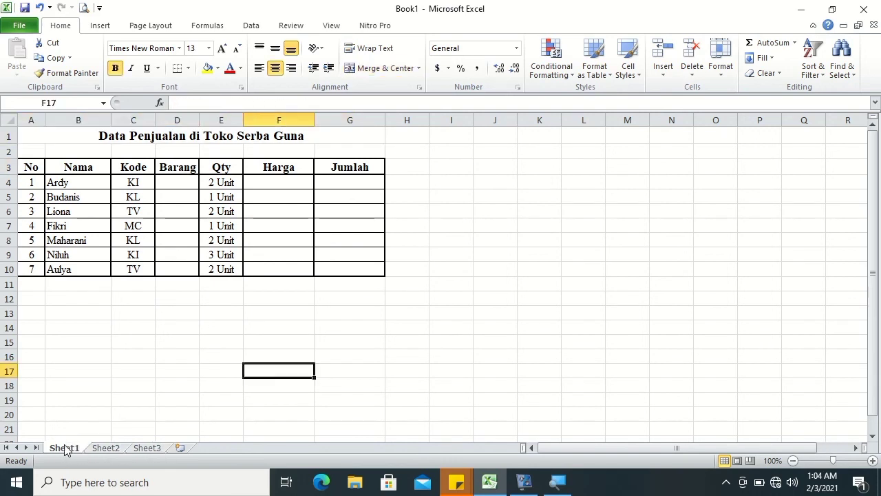
click(52, 166)
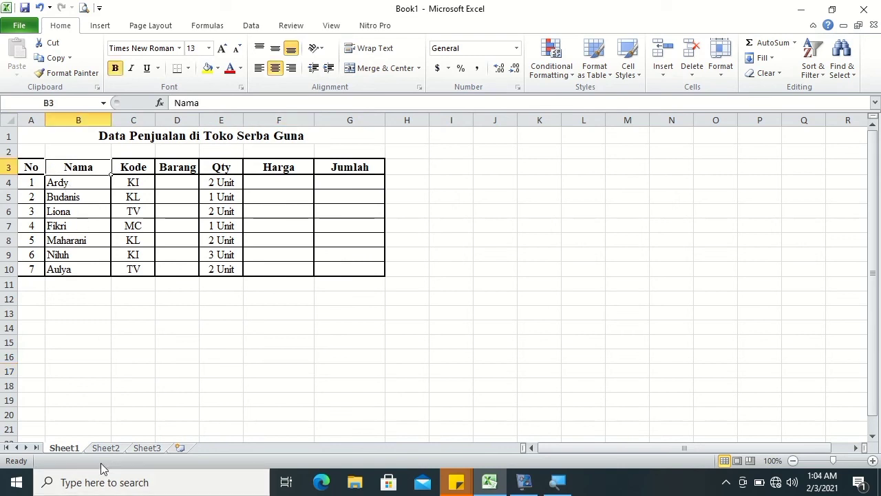
click(103, 438)
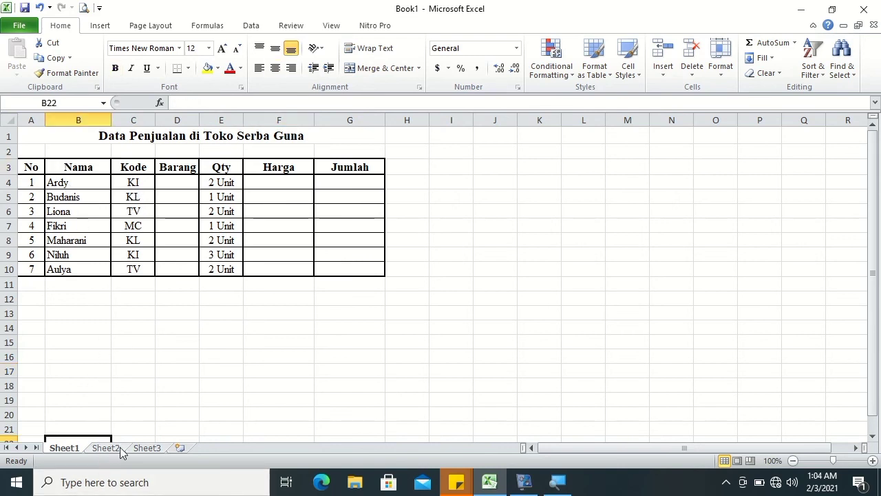
click(119, 448)
click(144, 186)
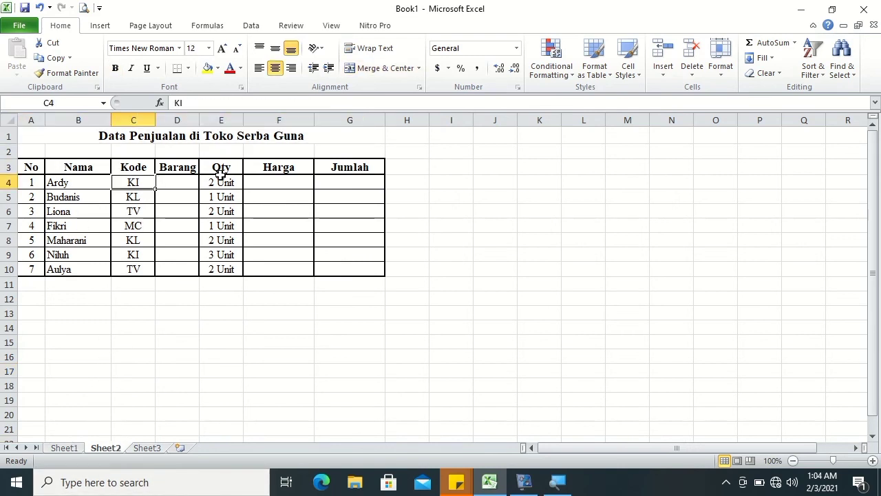
click(147, 447)
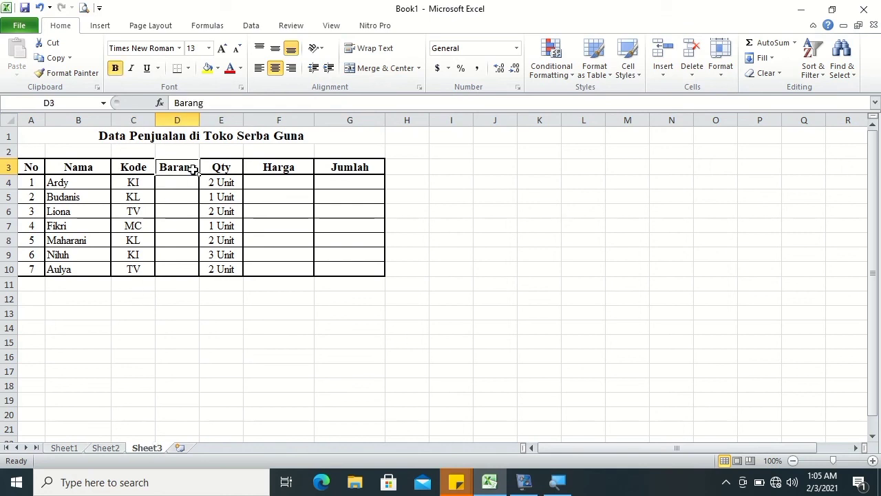